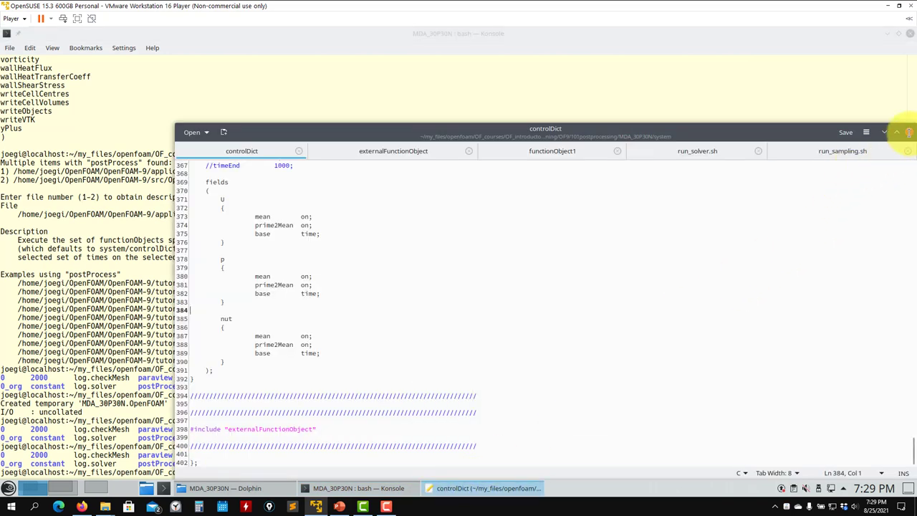
# Close the Kate window editing controlDict
pyautogui.click(215, 488)
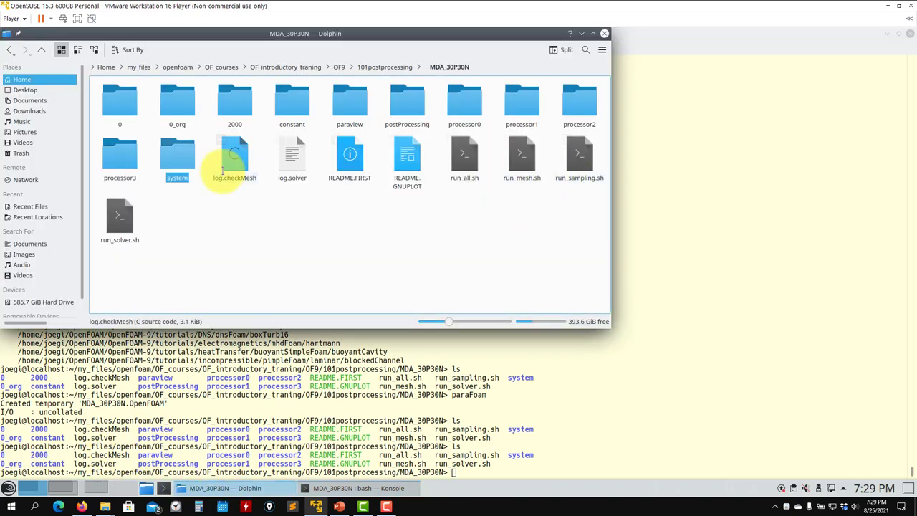
# Open probesDict and sampleDict from the system folder in Kate's text editor
pyautogui.click(178, 154)
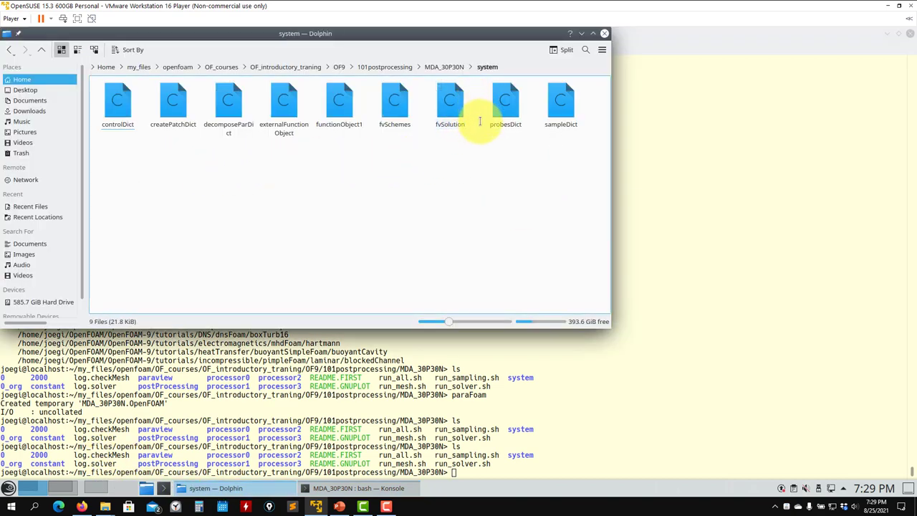
pyautogui.moveTo(584, 153); pyautogui.dragTo(511, 99)
pyautogui.rightClick(522, 113)
pyautogui.moveTo(577, 131)
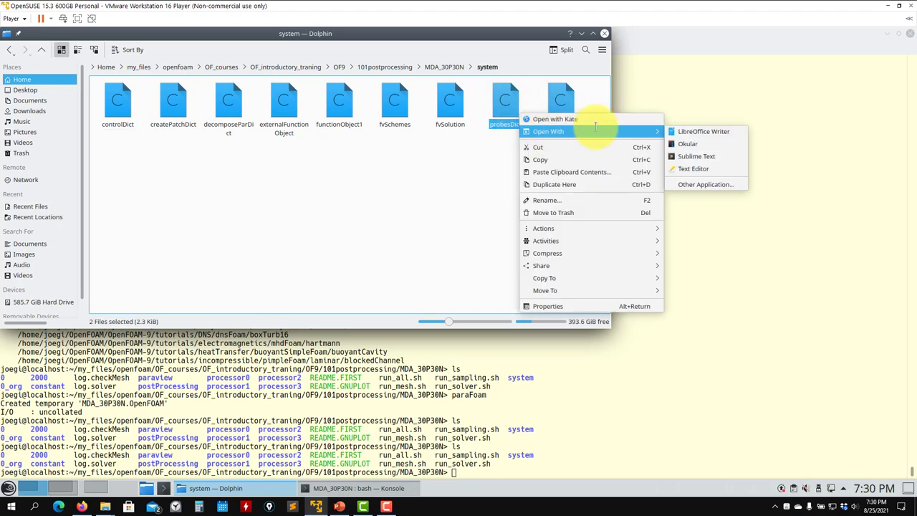
pyautogui.click(693, 168)
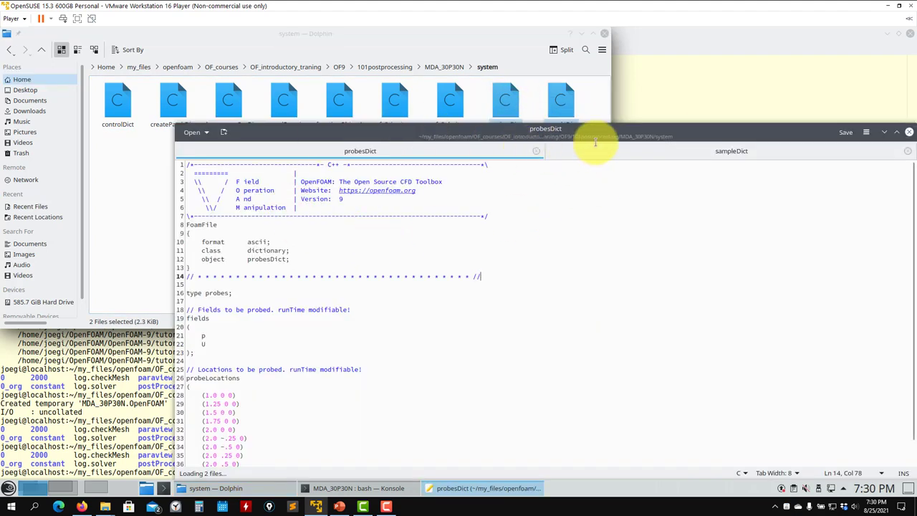
# Review sampleDict's header, type sets and libs lines, and cellPoint interpolationScheme
pyautogui.click(595, 147)
pyautogui.click(210, 296)
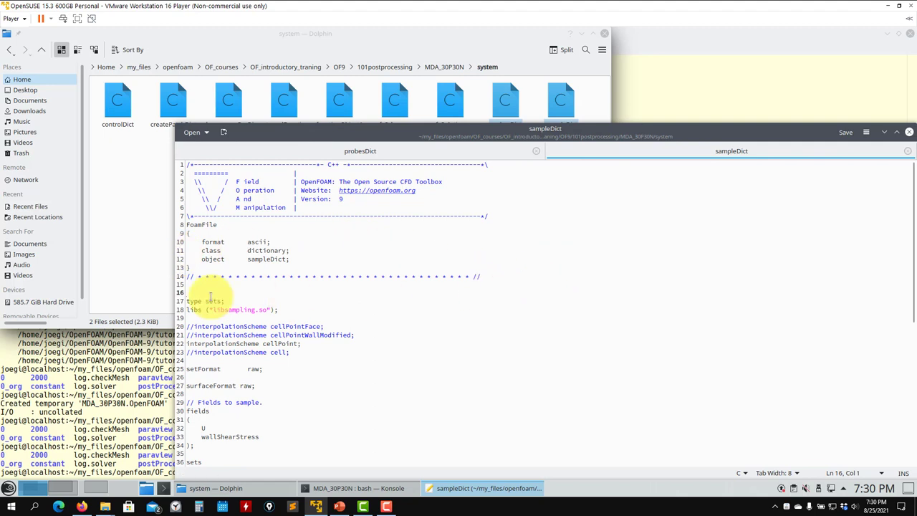
pyautogui.moveTo(482, 276); pyautogui.dragTo(146, 144)
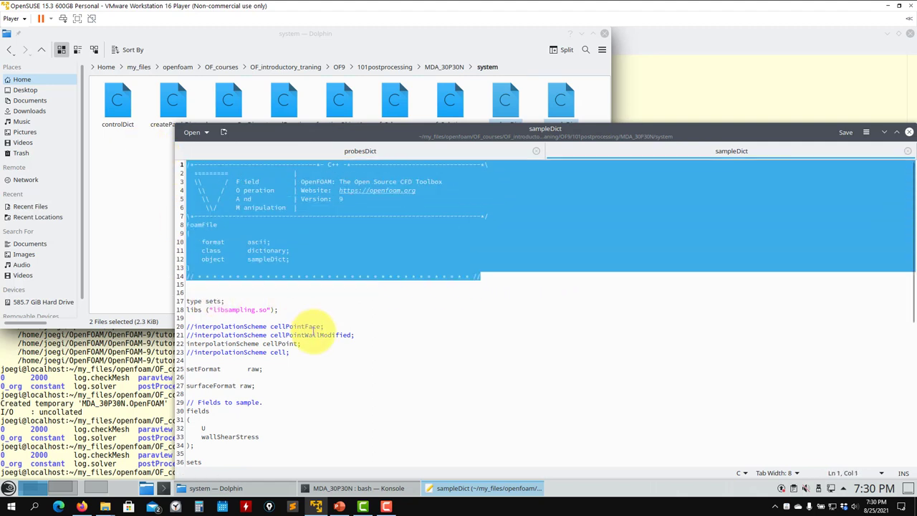
pyautogui.scroll(-4, 263, 328)
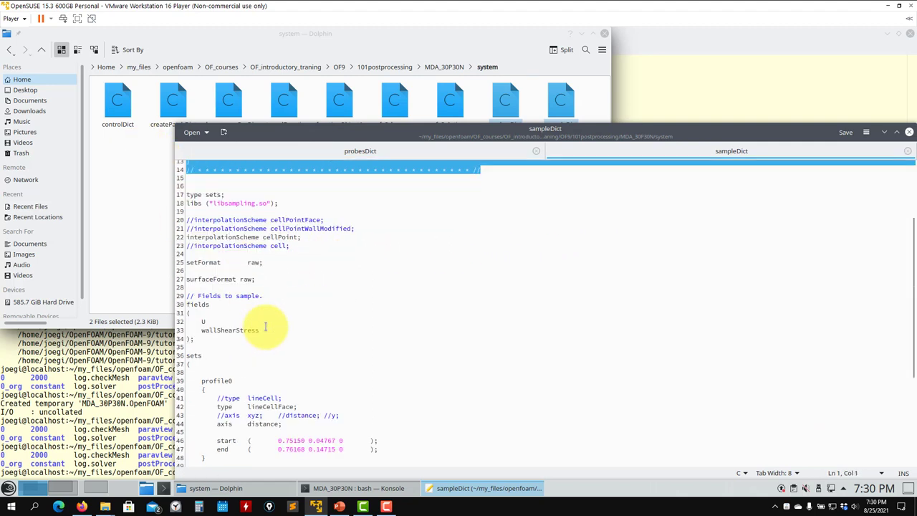
pyautogui.scroll(4, 236, 197)
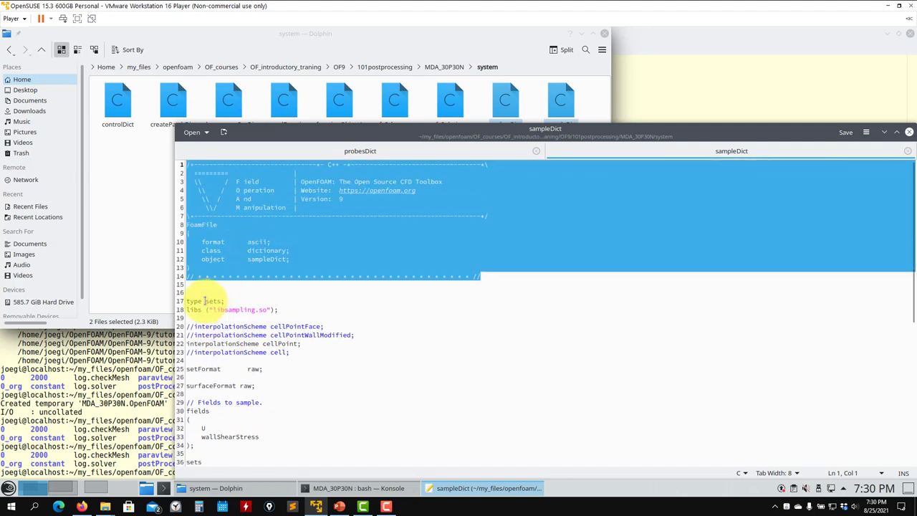
pyautogui.moveTo(225, 301); pyautogui.dragTo(174, 304)
pyautogui.click(244, 301)
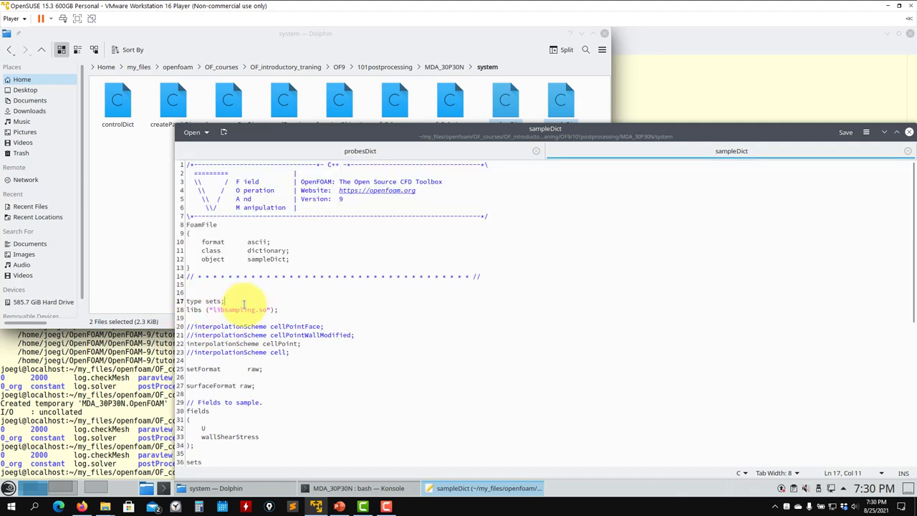
pyautogui.scroll(-4, 272, 328)
pyautogui.moveTo(368, 229); pyautogui.dragTo(188, 220)
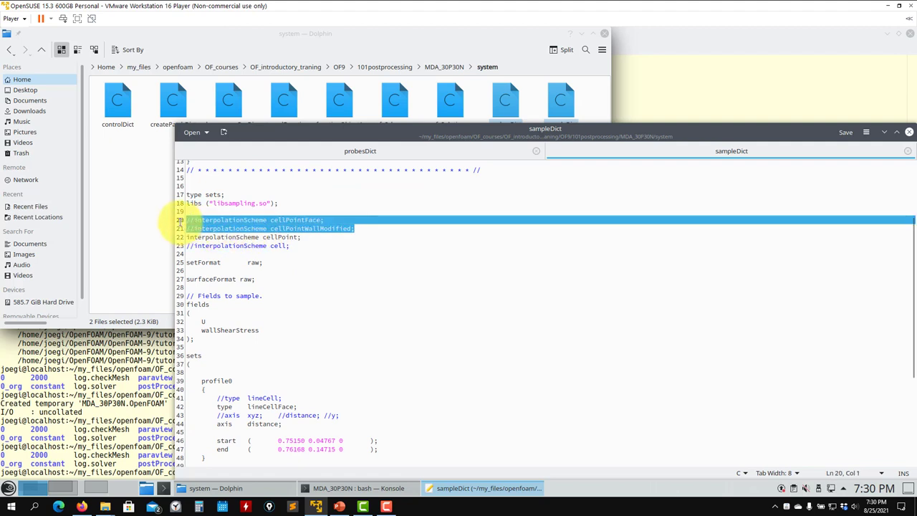
pyautogui.click(289, 238)
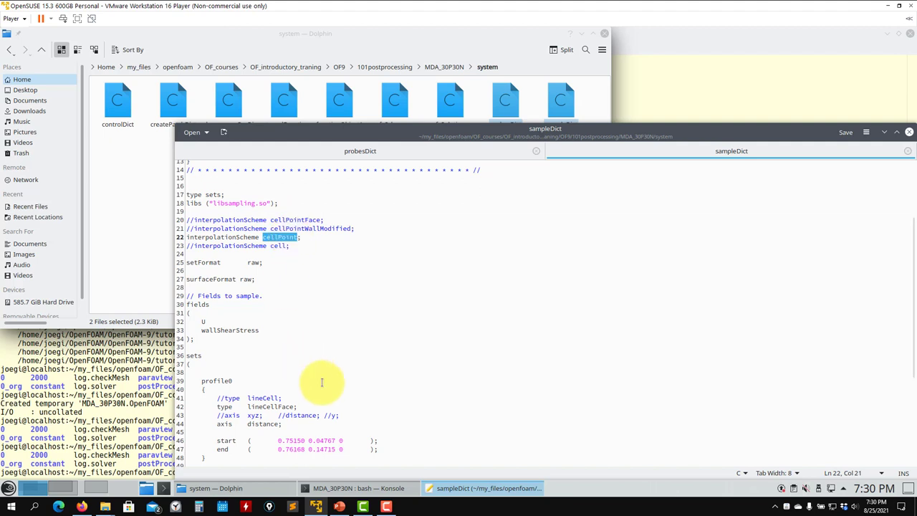
pyautogui.scroll(-6, 336, 348)
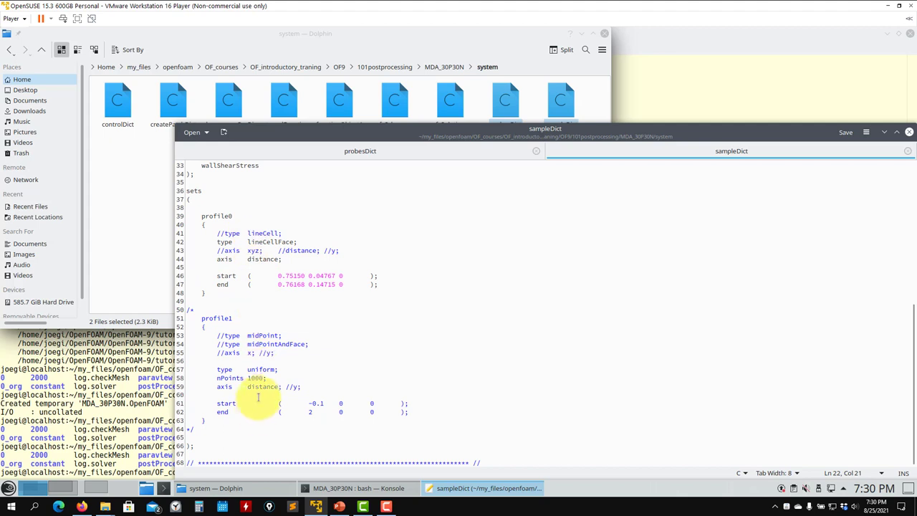
# Return to probesDict, then take Dolphin up to the MDA_30P30N case folder
pyautogui.click(387, 149)
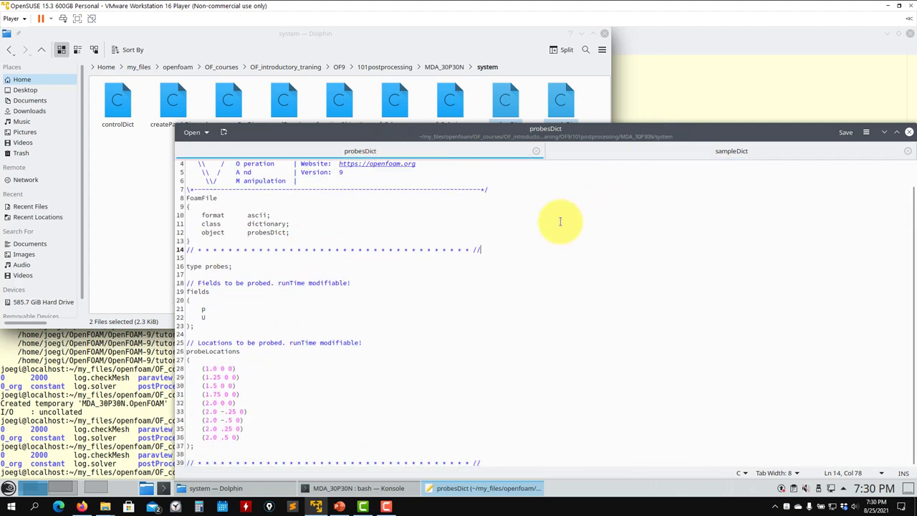
pyautogui.click(147, 154)
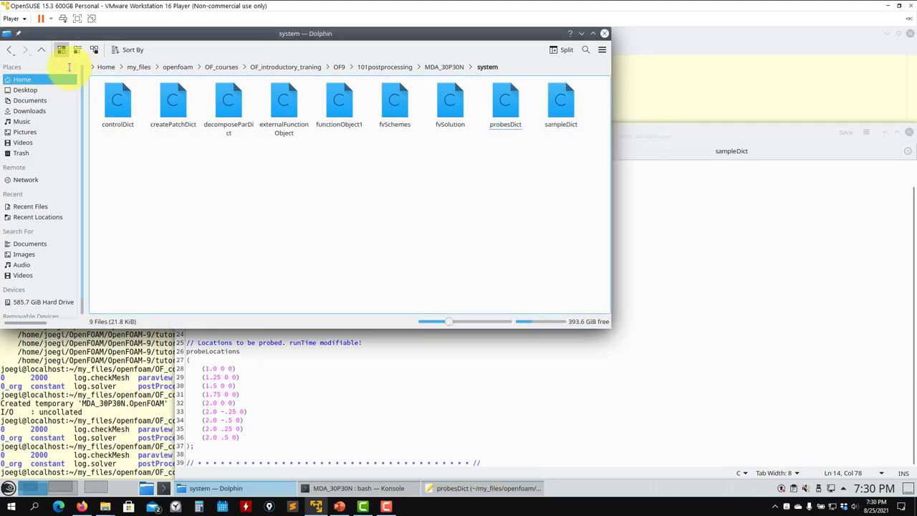
pyautogui.click(41, 49)
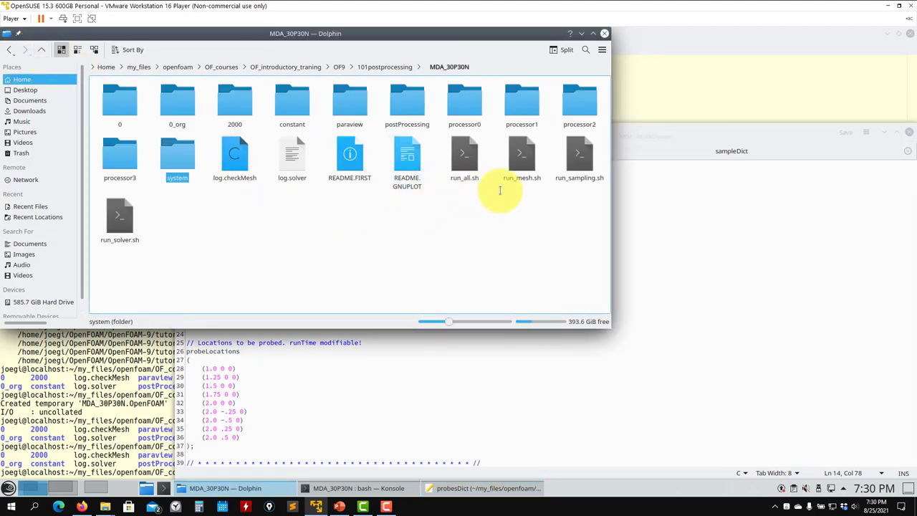
# Open run_sampling.sh in Kate and inspect line 9's postProcess command with -time 2000
pyautogui.moveTo(579, 154); pyautogui.dragTo(692, 243)
pyautogui.click(692, 243)
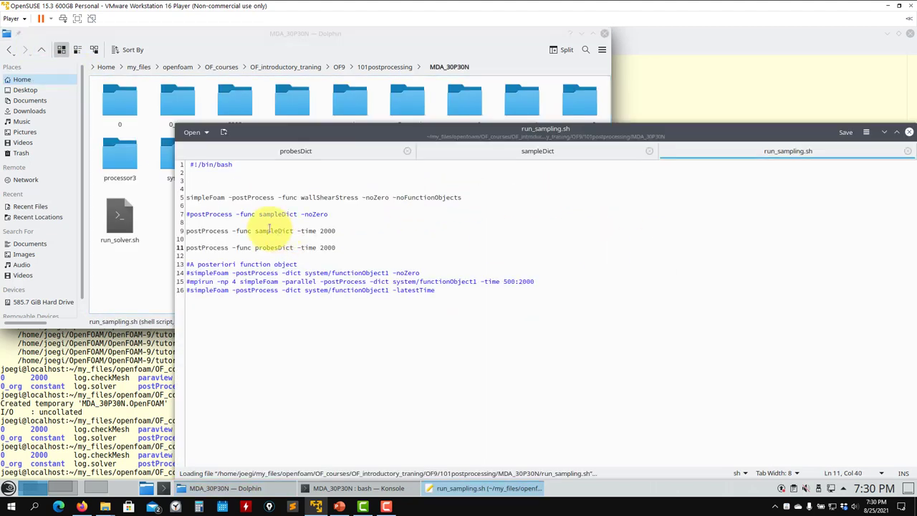
pyautogui.moveTo(344, 230); pyautogui.dragTo(208, 231)
pyautogui.hotkey('ctrl', 'c')
pyautogui.click(355, 234)
pyautogui.moveTo(337, 230); pyautogui.dragTo(298, 229)
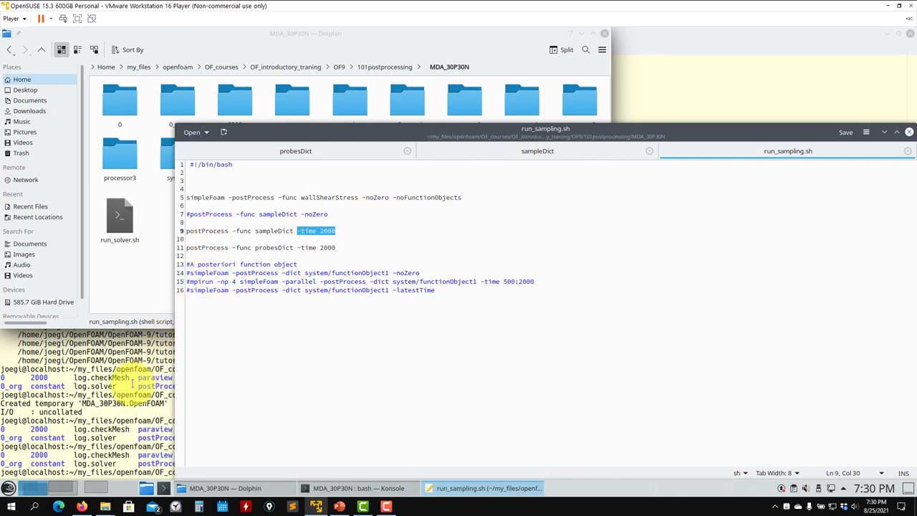
# Paste line 9 into Konsole as mpirun -np 4 postProcess -parallel -func sampleDict
pyautogui.tripleClick(278, 232)
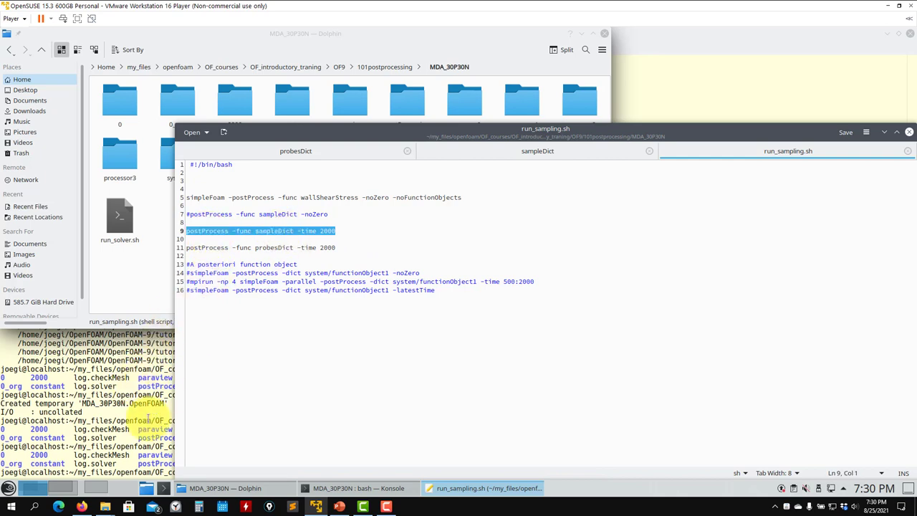
pyautogui.click(128, 420)
pyautogui.middleClick(127, 420)
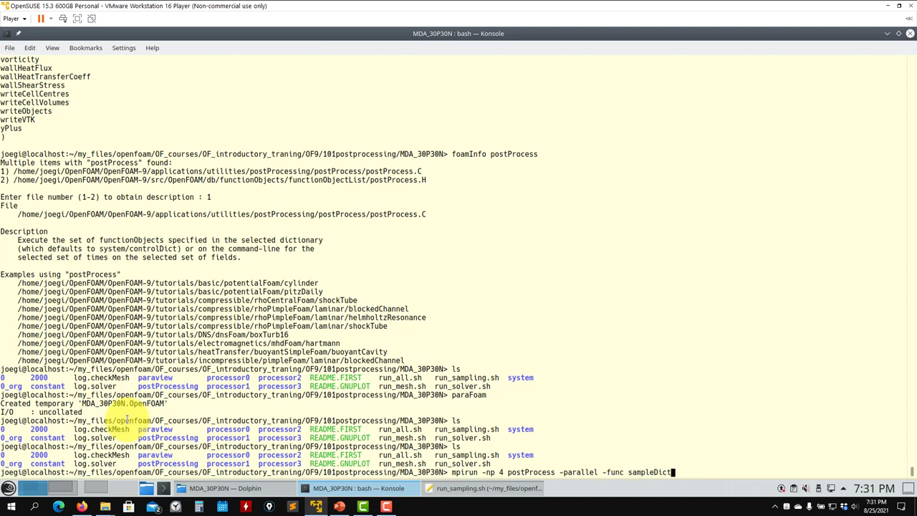
# Run the 4-process parallel sampleDict post-processing through Time = 2000
pyautogui.press('Return')
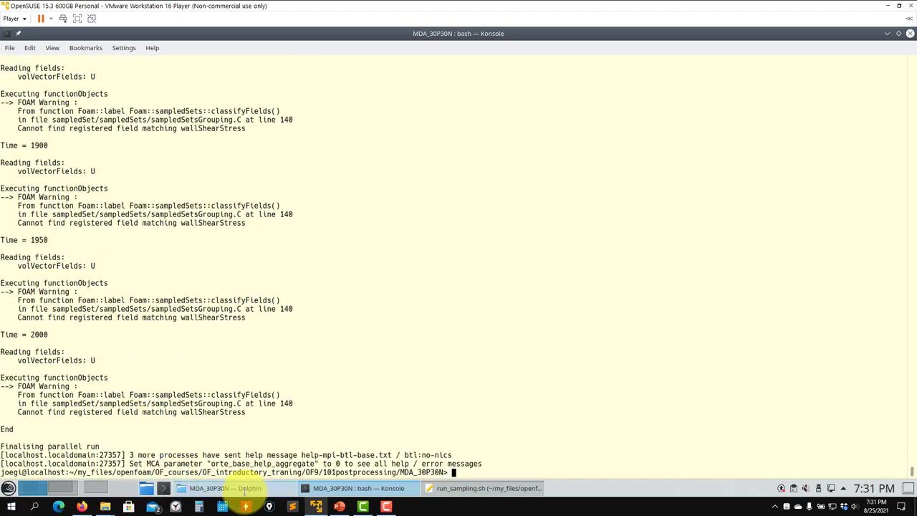
pyautogui.click(240, 488)
pyautogui.click(461, 488)
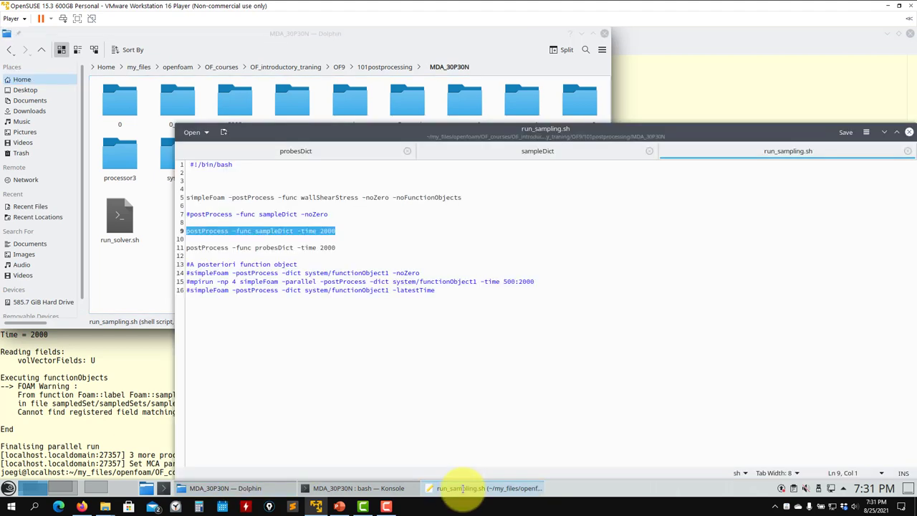
# Open the postProcessing output folder and compare against sampleDict in Kate
pyautogui.click(226, 489)
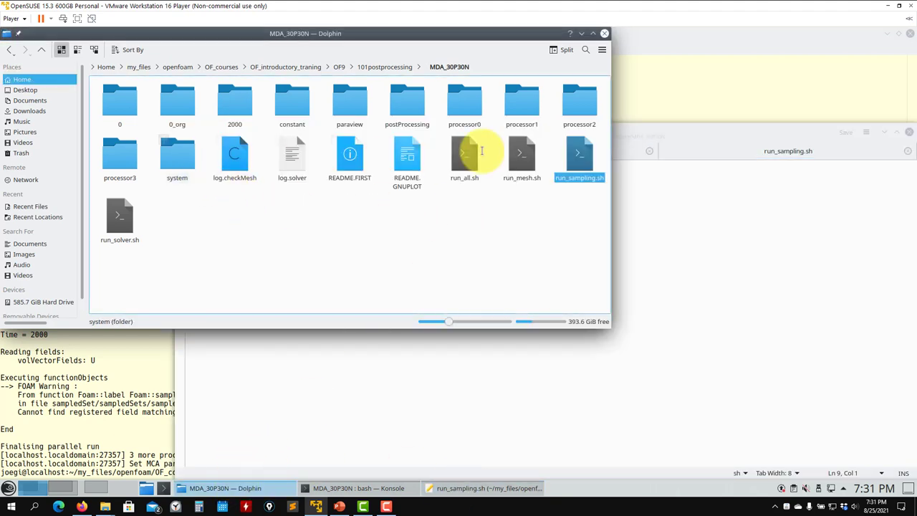
pyautogui.doubleClick(407, 106)
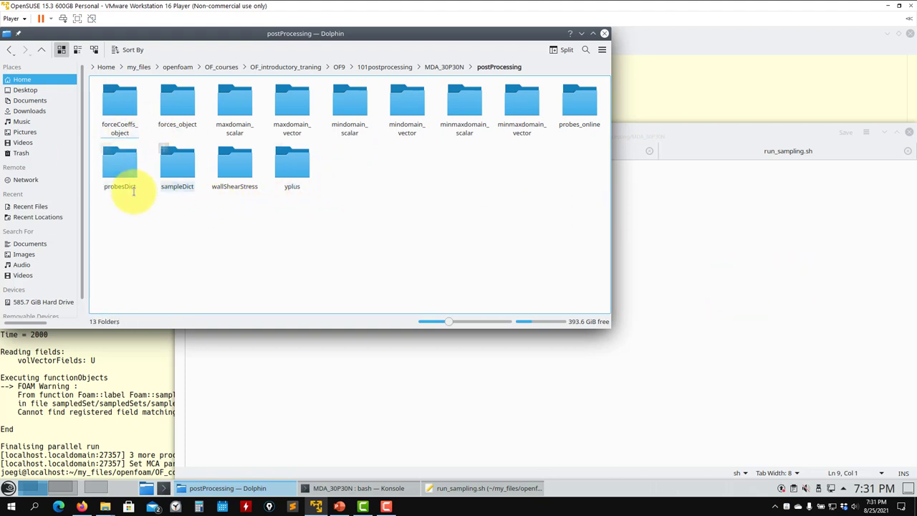
pyautogui.click(666, 239)
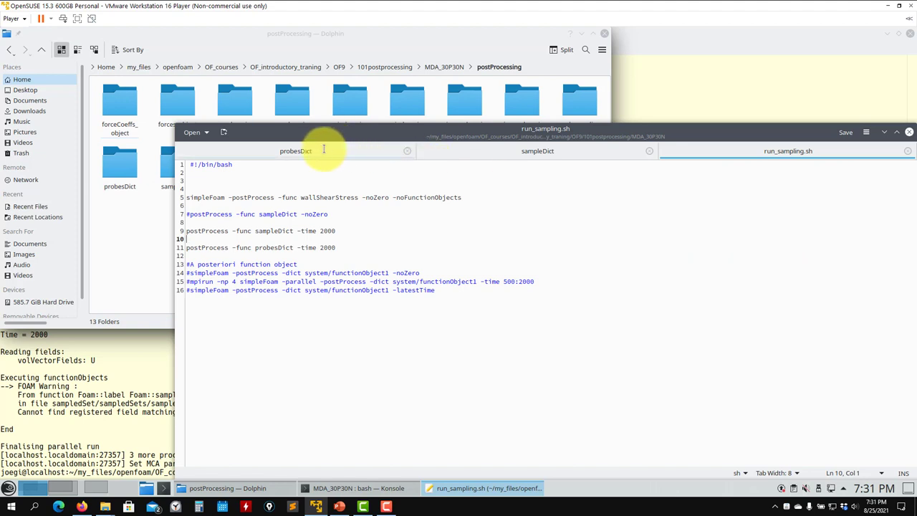
pyautogui.click(502, 151)
pyautogui.click(147, 222)
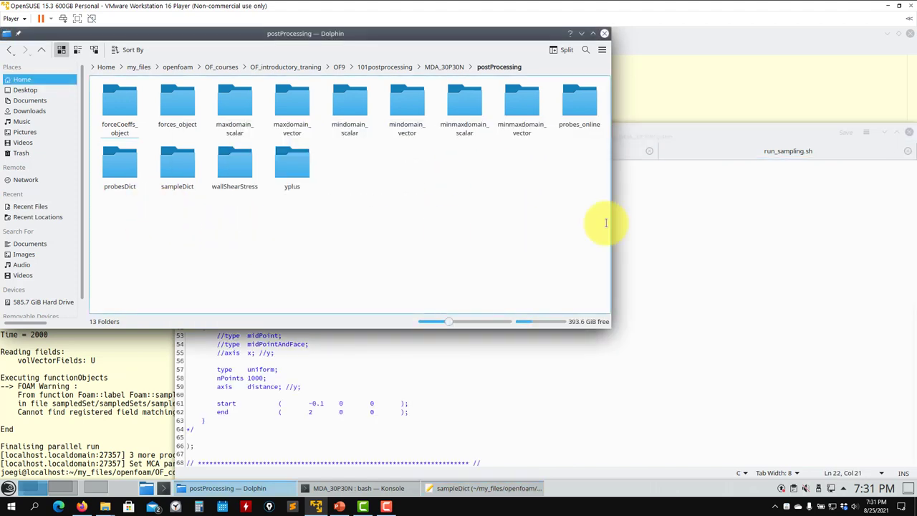
# Browse the probesDict 2000 output, then open the sampleDict results folder
pyautogui.click(118, 163)
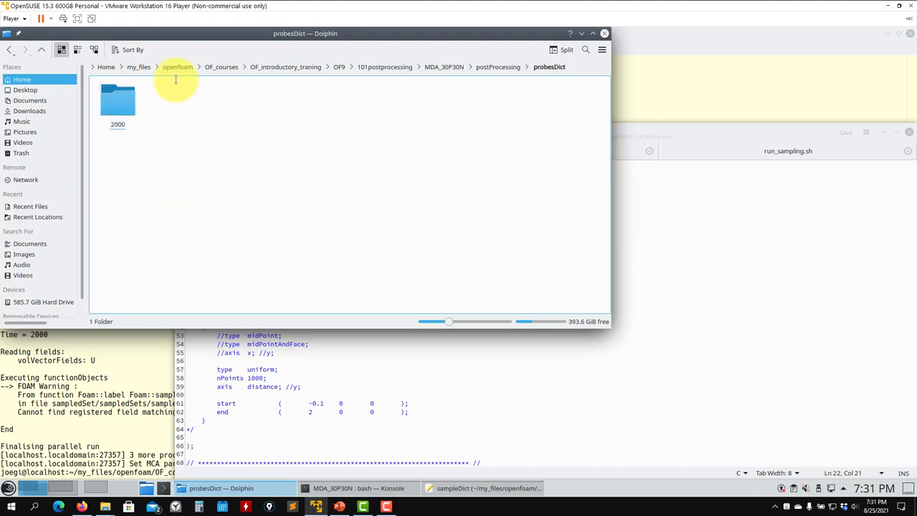
pyautogui.click(113, 104)
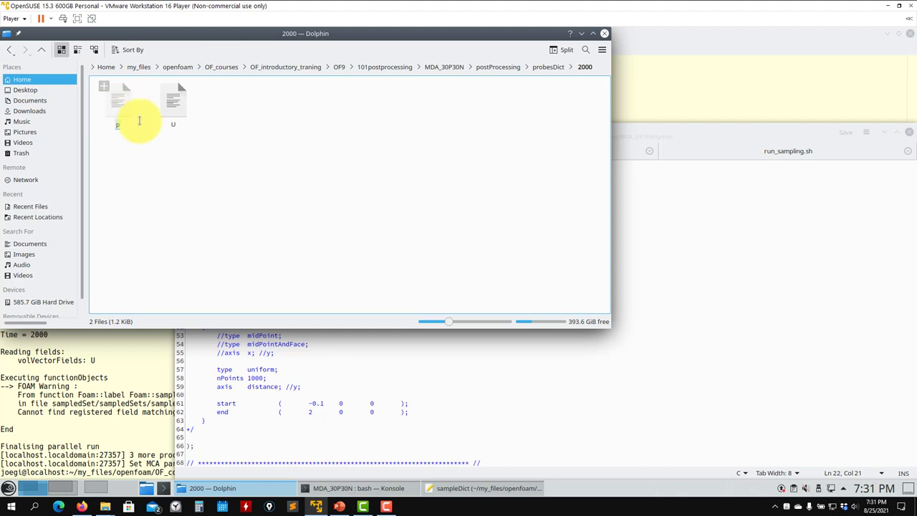
pyautogui.click(41, 49)
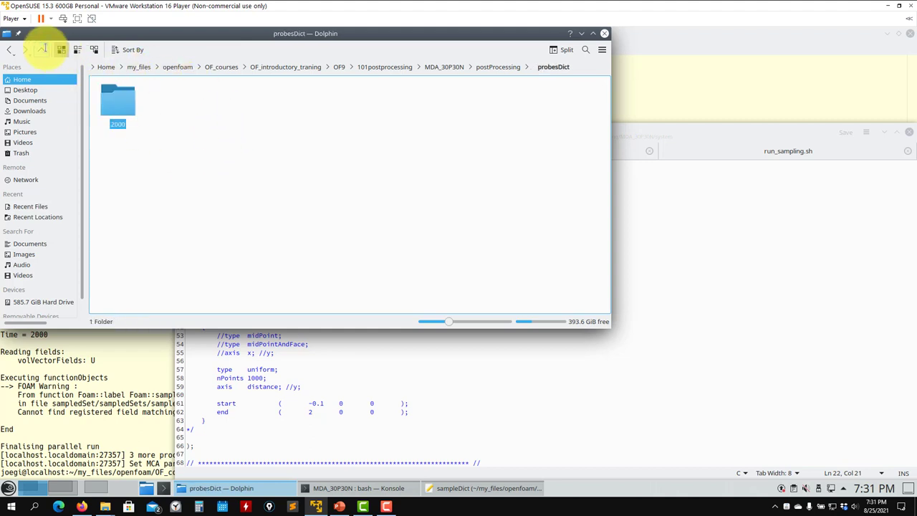
pyautogui.click(43, 48)
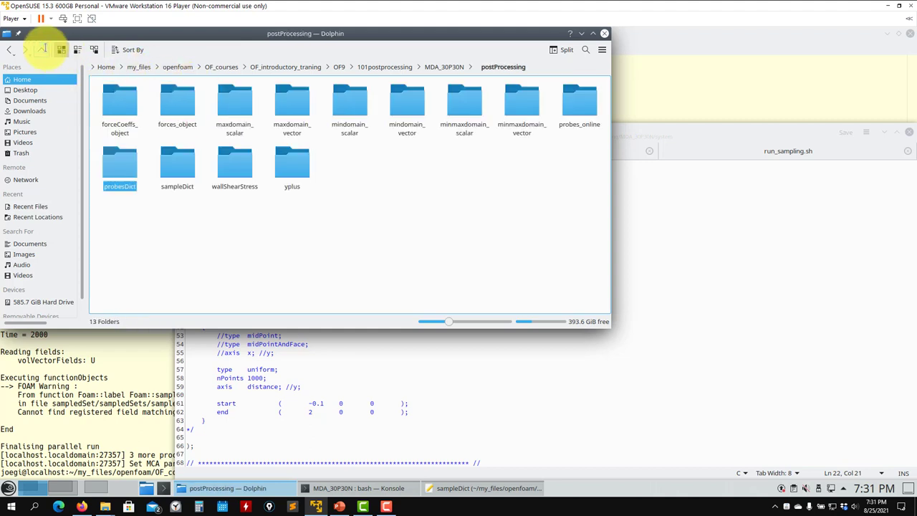
pyautogui.click(185, 168)
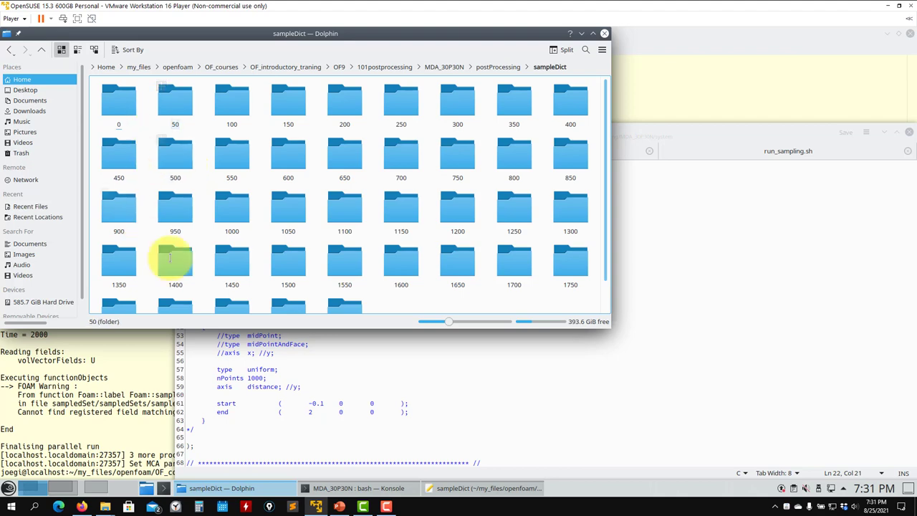
# Check the Time = 1900 line in the terminal log, then return to the sampleDict folder
pyautogui.click(78, 379)
pyautogui.scroll(1, 78, 380)
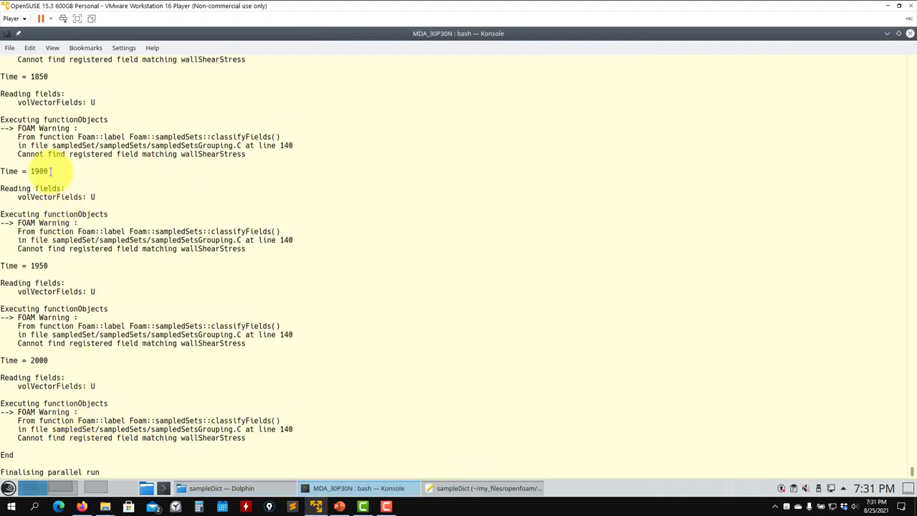
pyautogui.moveTo(50, 170); pyautogui.dragTo(3, 171)
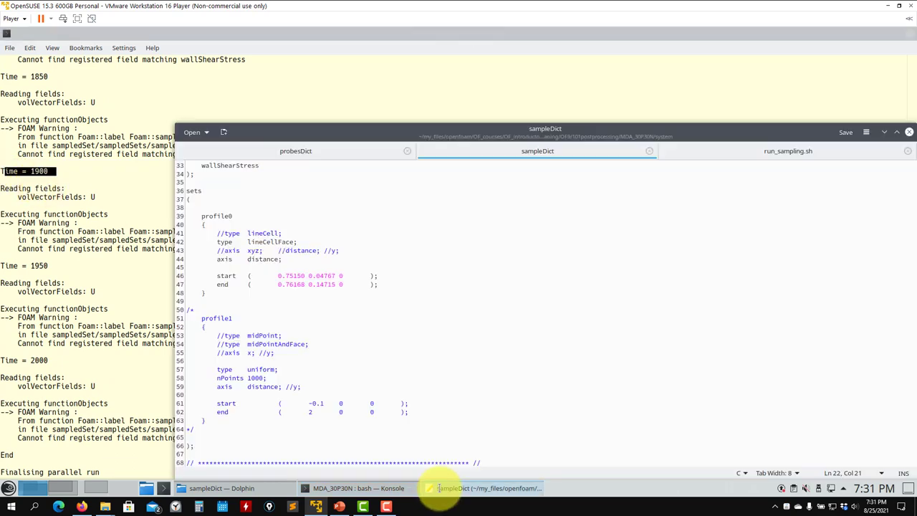
pyautogui.click(215, 488)
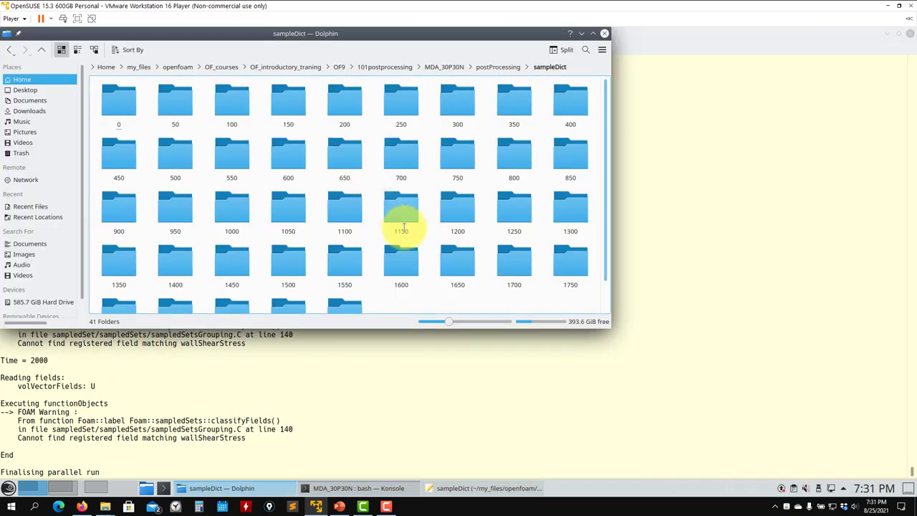
# Open the 1700 sample profile0_U.xy as text in Kate and inspect it
pyautogui.click(513, 233)
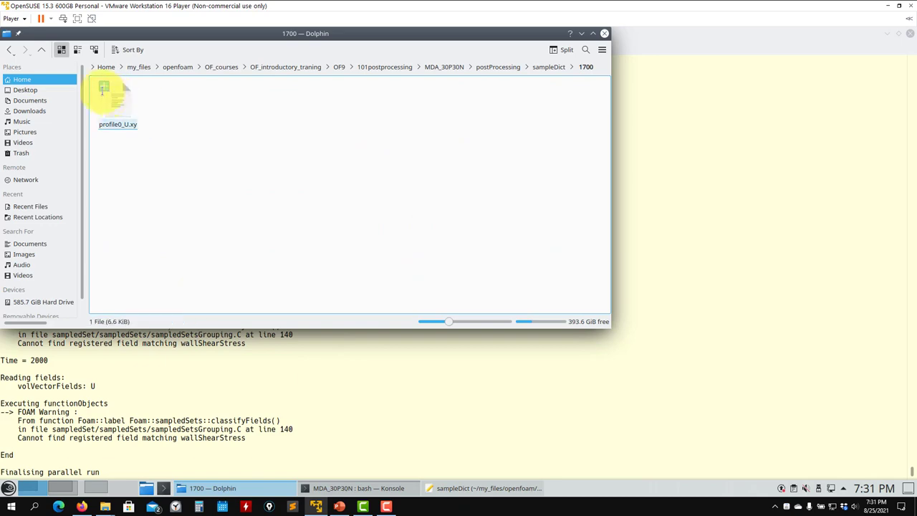
pyautogui.rightClick(121, 104)
pyautogui.moveTo(237, 124)
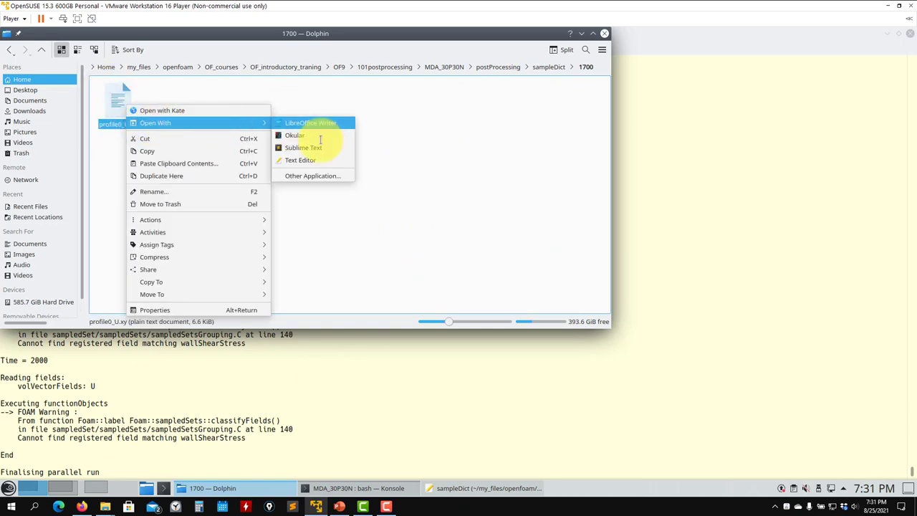
pyautogui.click(313, 159)
pyautogui.scroll(-20, 290, 190)
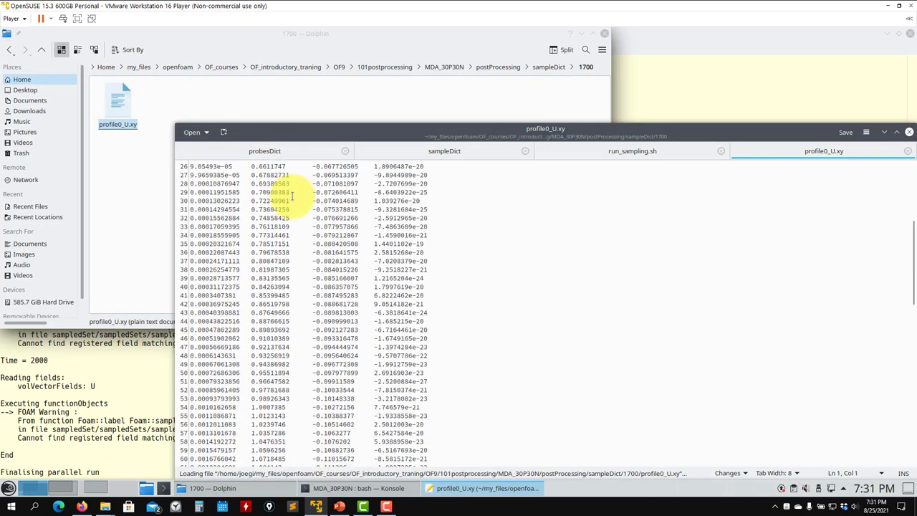
pyautogui.scroll(20, 296, 199)
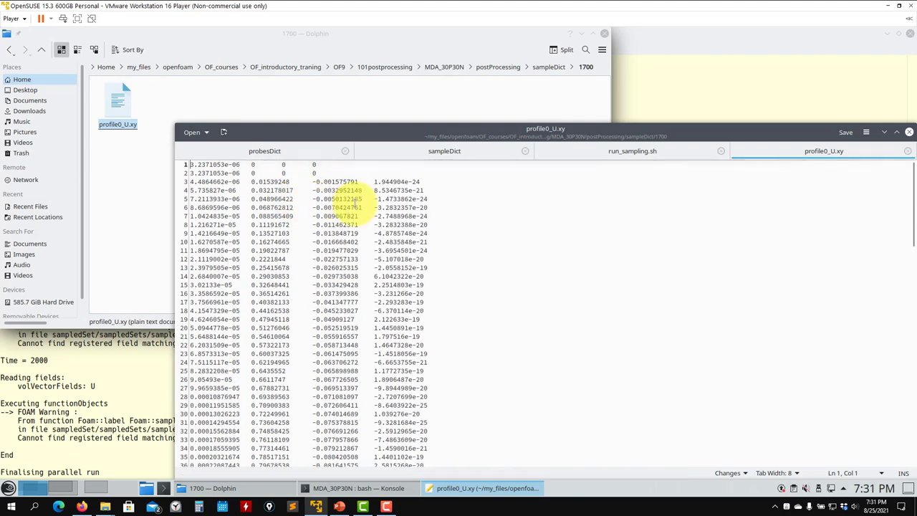
# Close profile0_U.xy, run_sampling.sh, sampleDict and probesDict, and return Dolphin to postProcessing
pyautogui.click(908, 151)
pyautogui.click(908, 151)
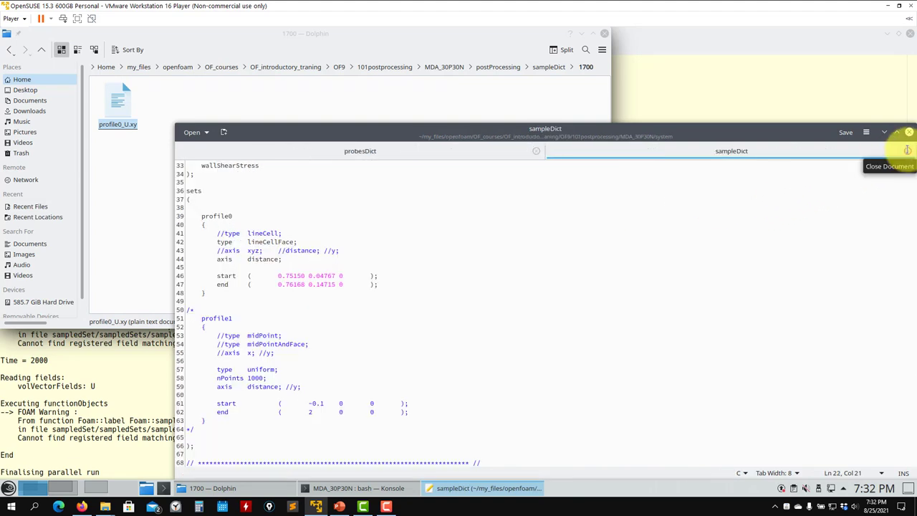
pyautogui.click(907, 150)
pyautogui.click(908, 132)
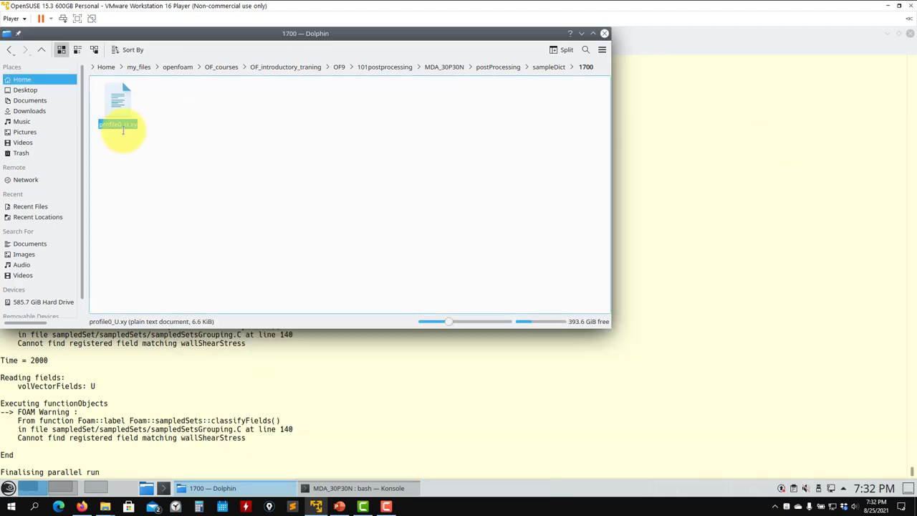
pyautogui.click(41, 49)
pyautogui.scroll(-1, 366, 195)
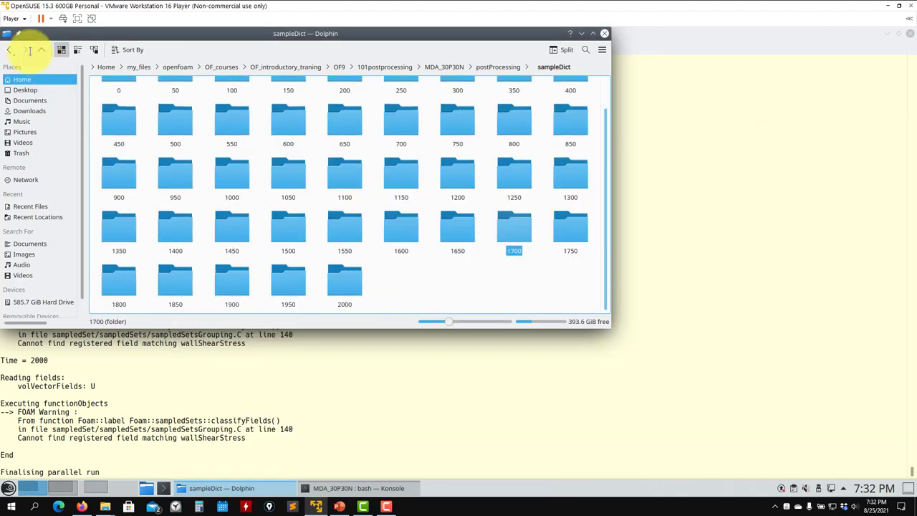
pyautogui.click(41, 50)
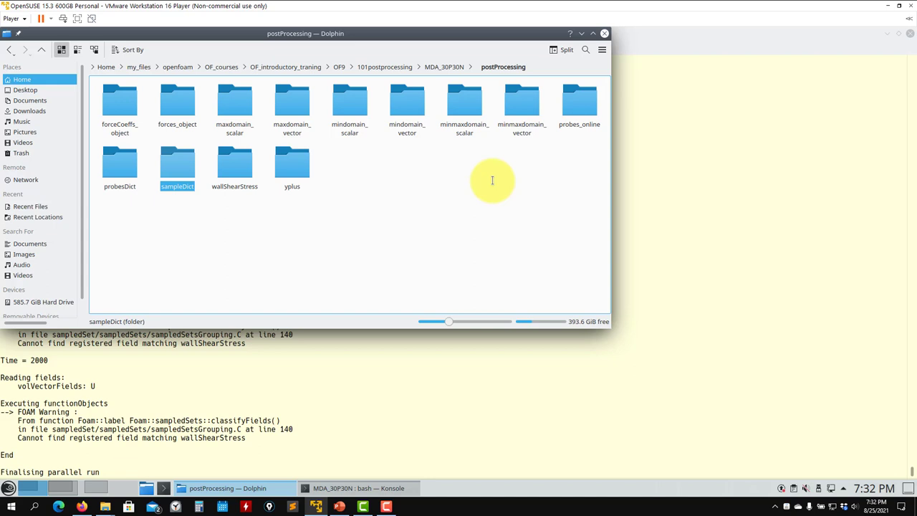
# Open run_solver.sh in Kate, review its lines 9–16 solver commands, and add run_sampling.sh
pyautogui.click(41, 51)
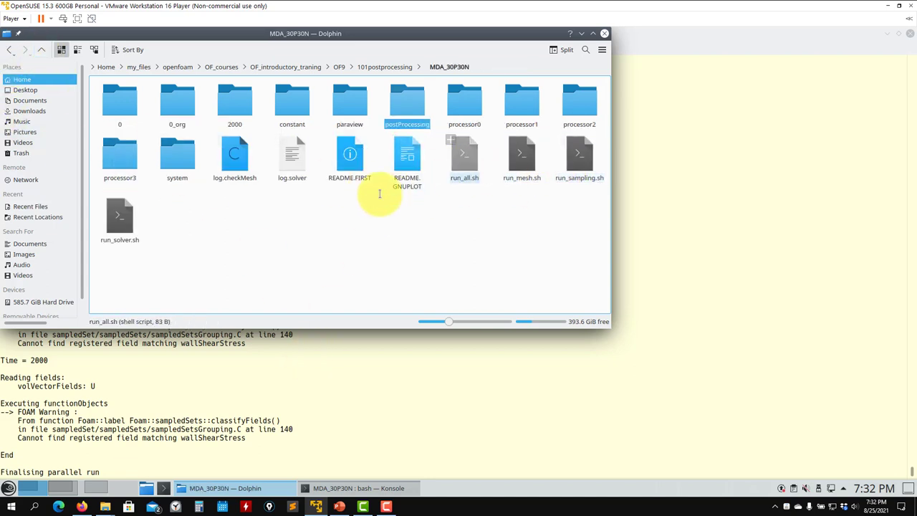
pyautogui.rightClick(119, 218)
pyautogui.moveTo(180, 245)
pyautogui.click(315, 282)
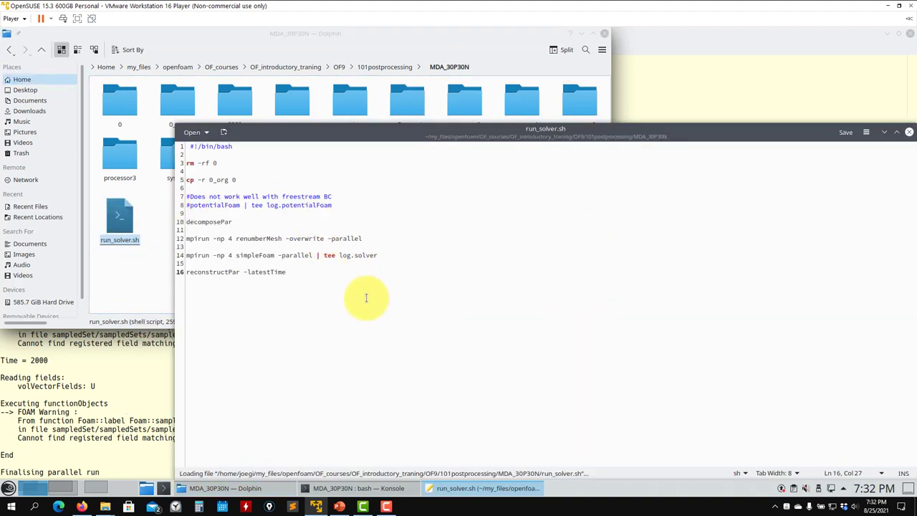
pyautogui.moveTo(365, 297); pyautogui.dragTo(208, 214)
pyautogui.click(133, 266)
pyautogui.moveTo(564, 159); pyautogui.dragTo(669, 242)
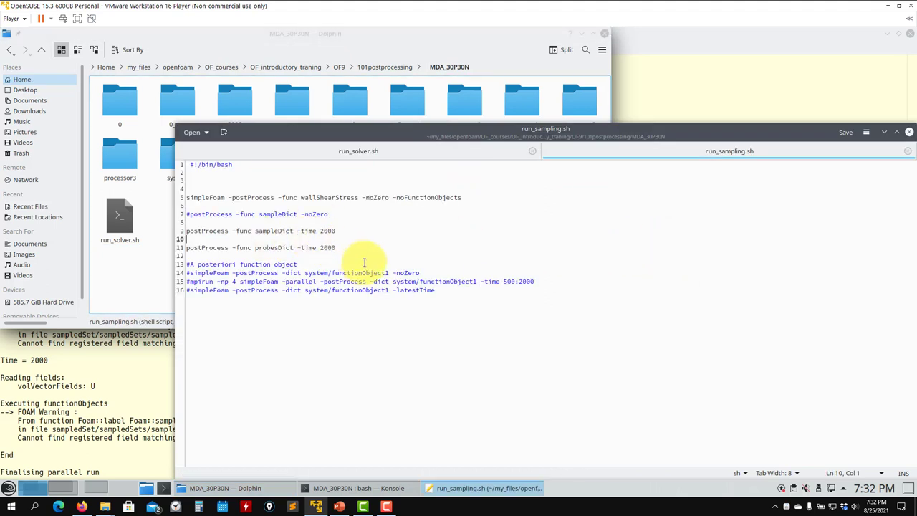
# Edit the serial functionObject1 postProcess command on line 14 of run_sampling.sh
pyautogui.moveTo(434, 273); pyautogui.dragTo(189, 271)
pyautogui.hotkey('ctrl', 'c')
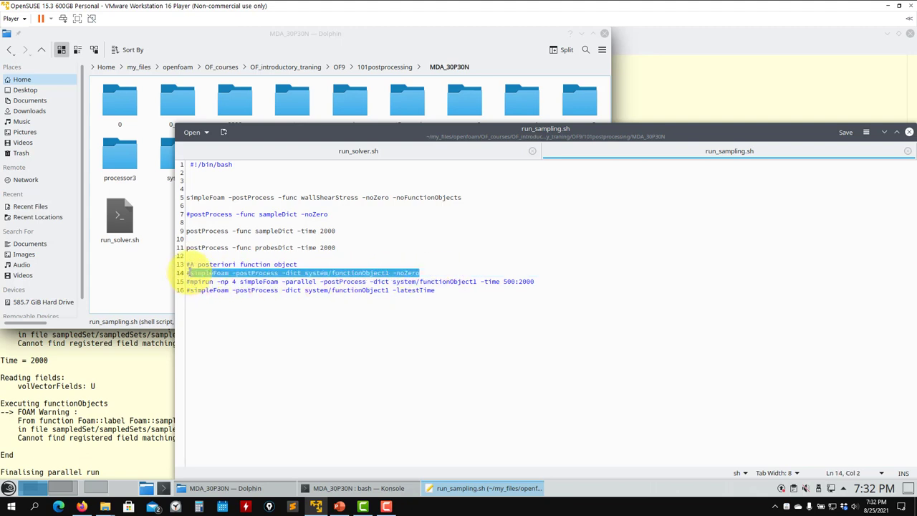
pyautogui.click(188, 273)
pyautogui.moveTo(423, 273); pyautogui.dragTo(195, 273)
pyautogui.click(301, 281)
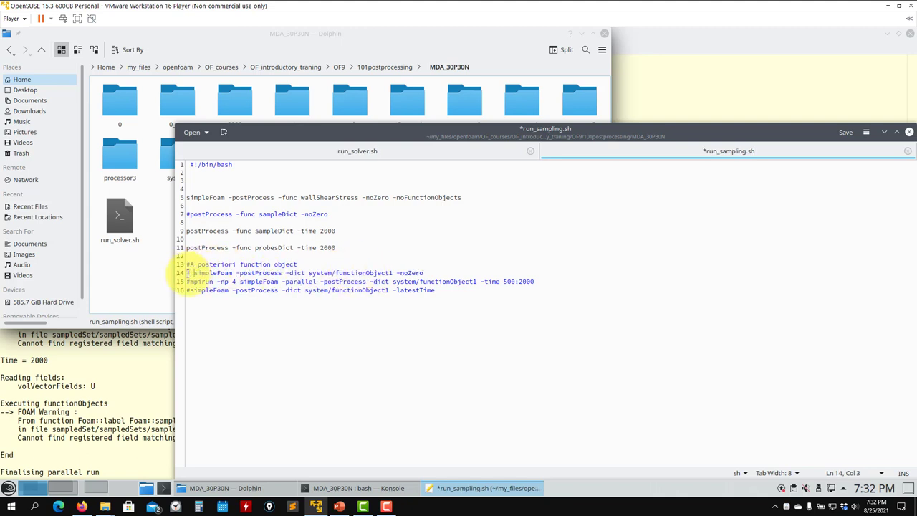
pyautogui.doubleClick(261, 273)
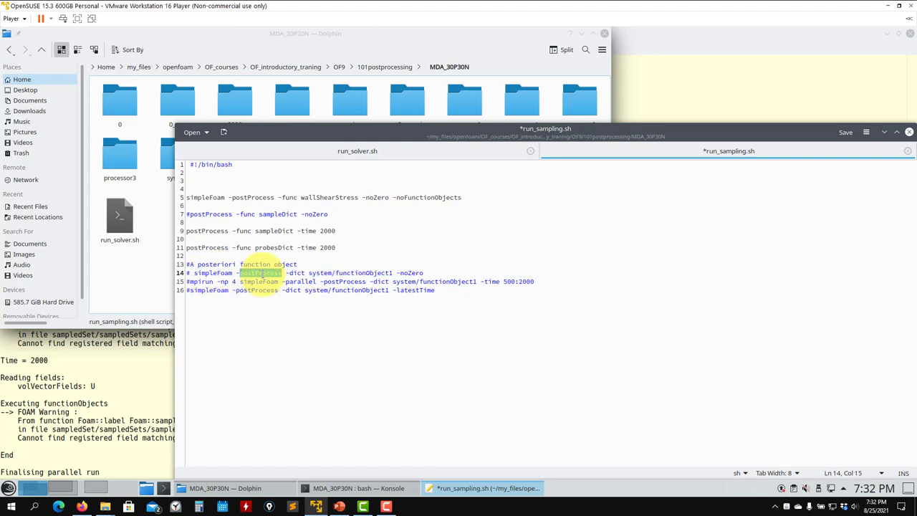
pyautogui.click(314, 264)
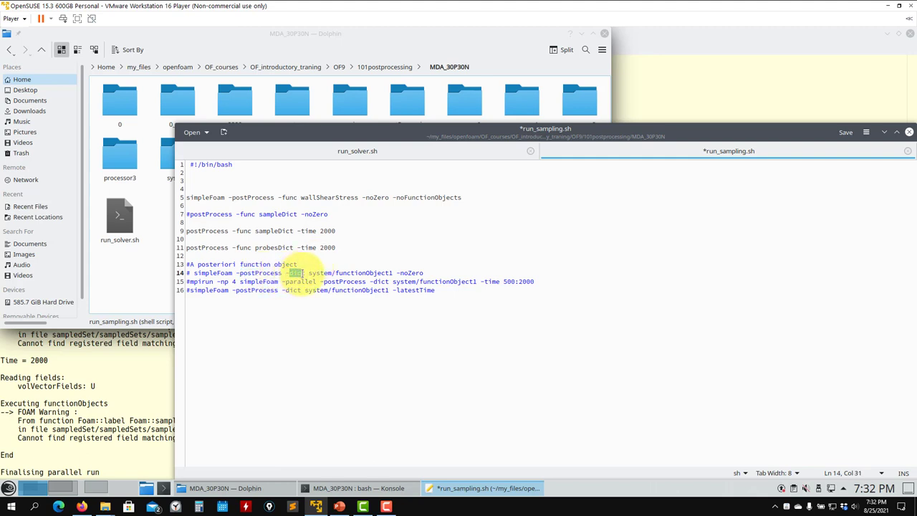
pyautogui.moveTo(322, 273); pyautogui.dragTo(388, 272)
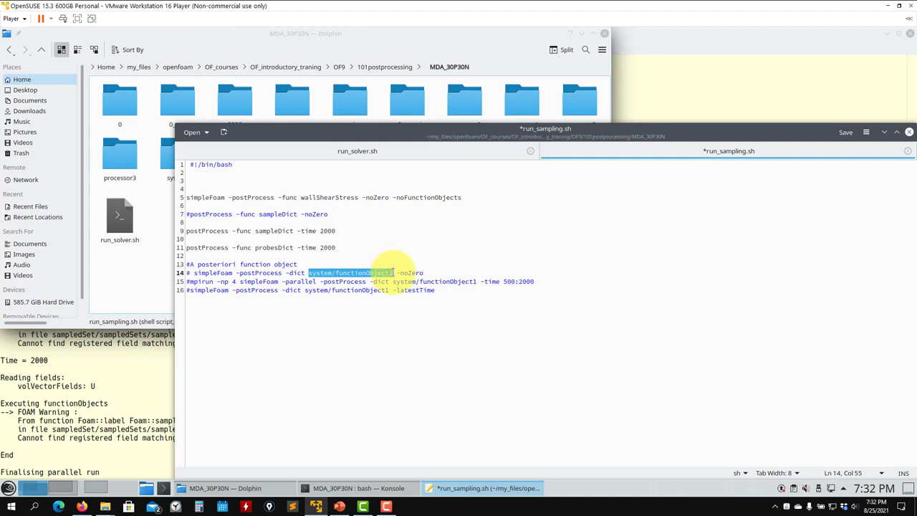
pyautogui.click(138, 254)
# Open system/functionObject1 in Kate and review its probes, vorticity and writeCellVolumes entries
pyautogui.click(168, 156)
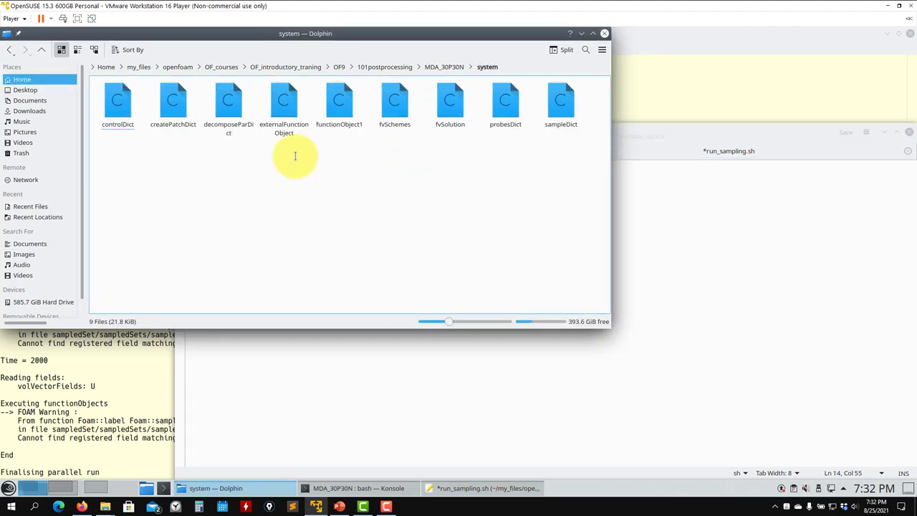
pyautogui.click(339, 104)
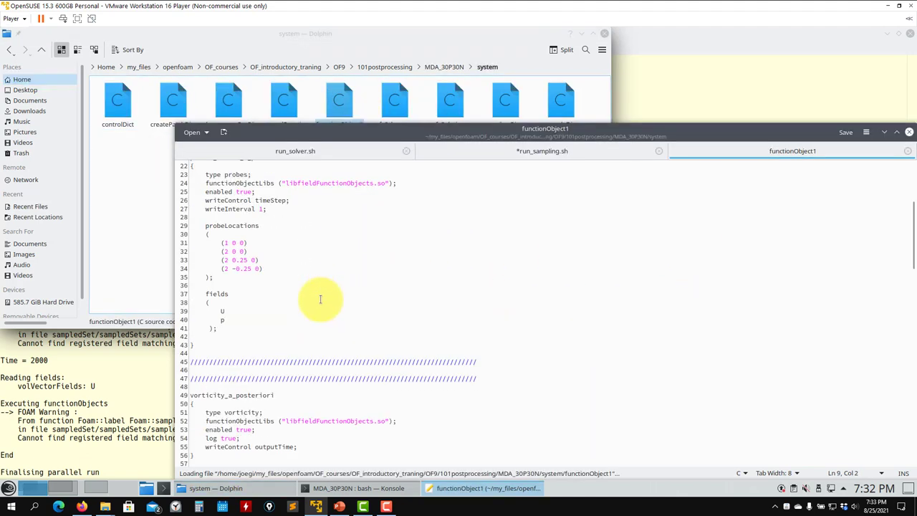
pyautogui.scroll(3, 239, 254)
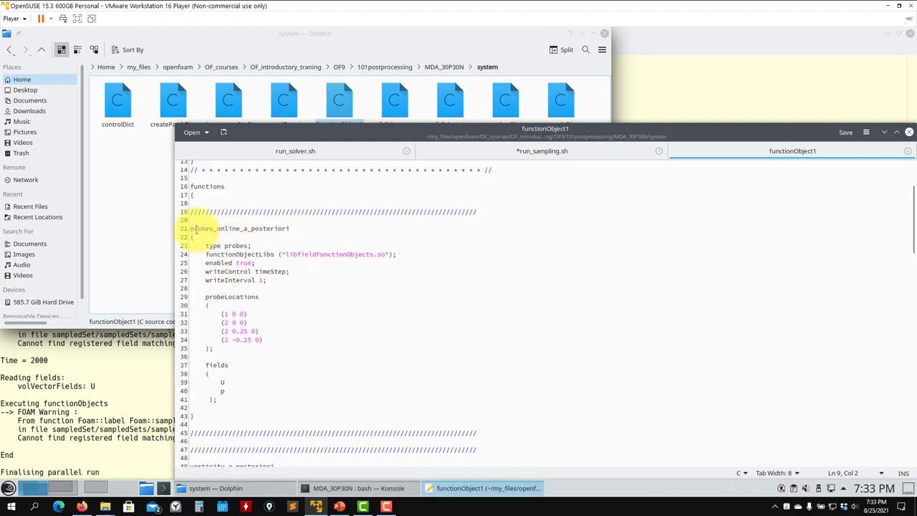
pyautogui.moveTo(191, 228); pyautogui.dragTo(307, 416)
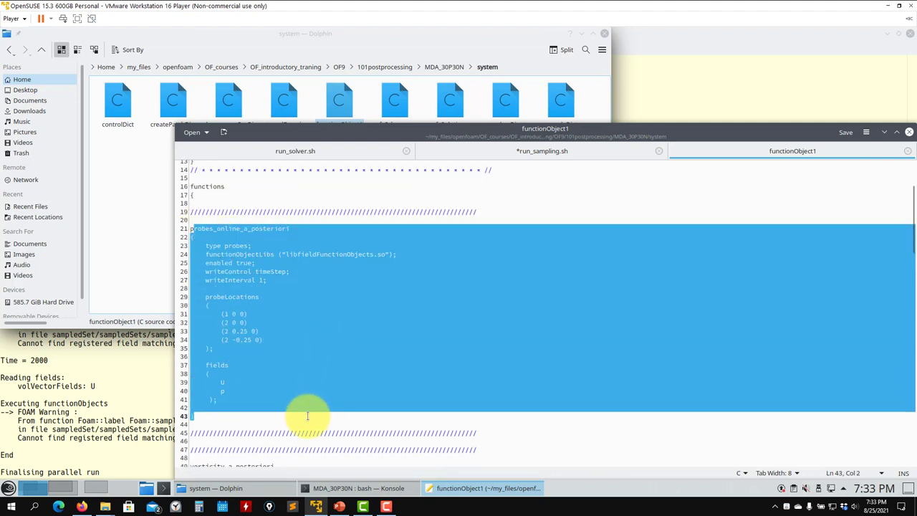
pyautogui.scroll(-10, 319, 379)
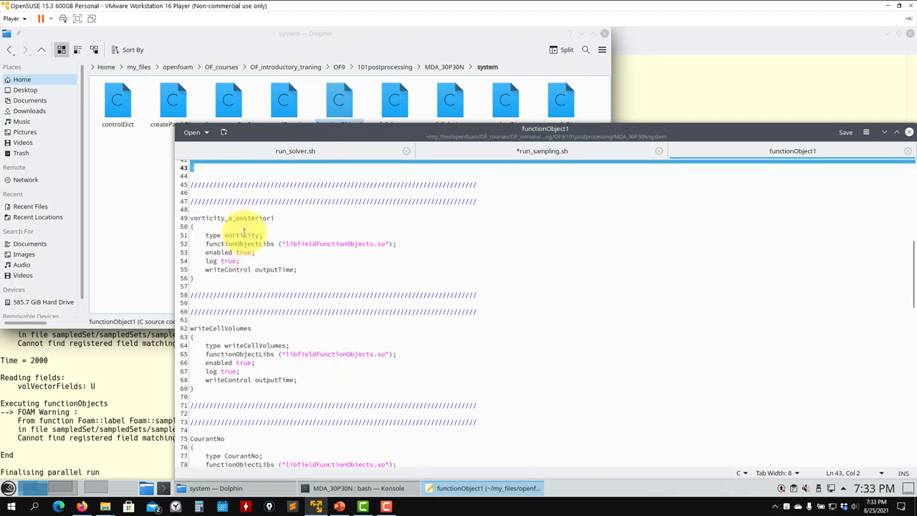
pyautogui.scroll(-3, 215, 312)
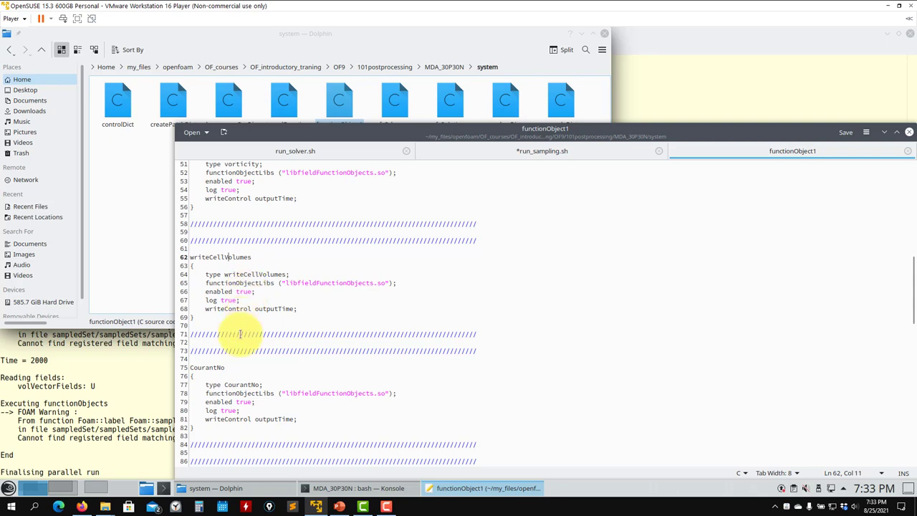
pyautogui.scroll(-4, 239, 332)
pyautogui.scroll(-13, 213, 254)
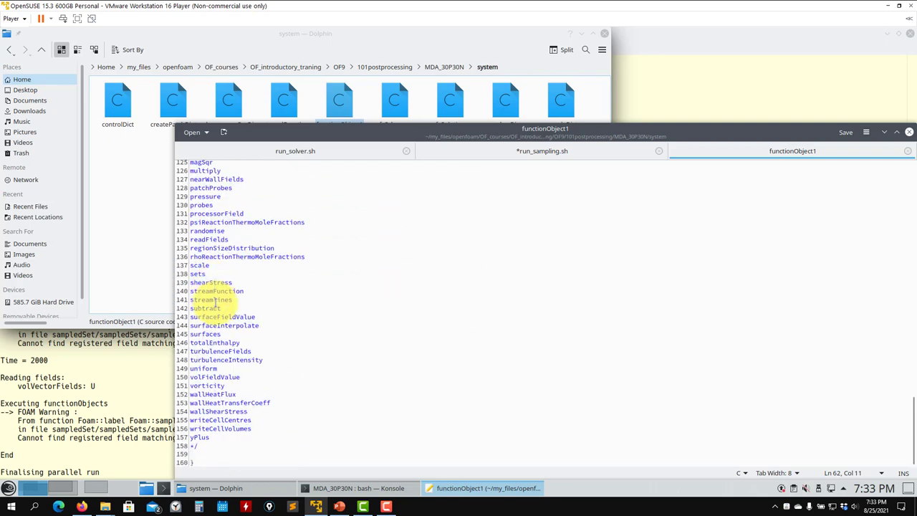
pyautogui.scroll(20, 254, 303)
pyautogui.click(534, 151)
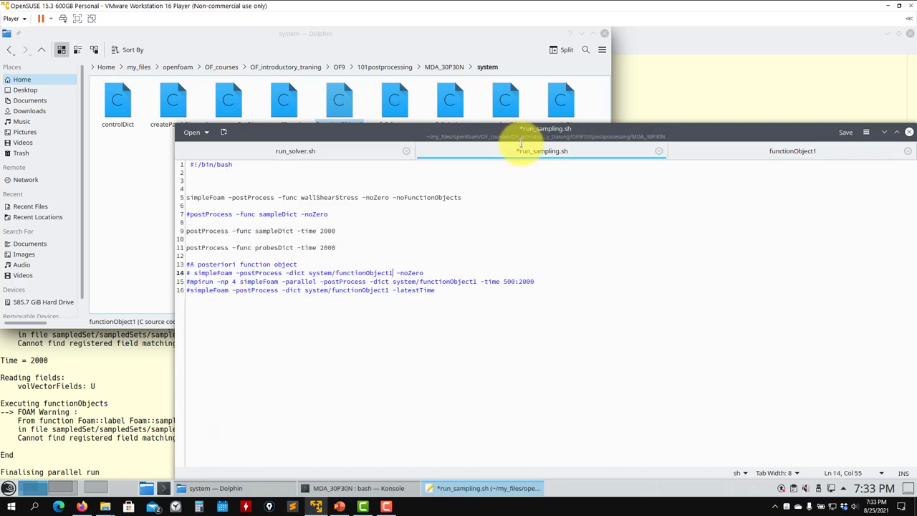
# Save run_sampling.sh and run its line-14 simpleFoam -postProcess functionObject1 command in Konsole
pyautogui.hotkey('ctrl', 's')
pyautogui.moveTo(427, 273); pyautogui.dragTo(200, 273)
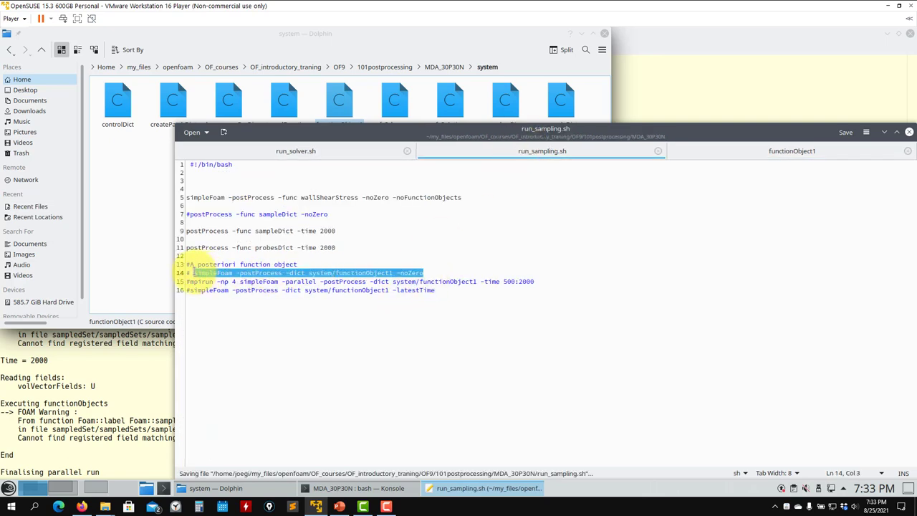
pyautogui.click(93, 369)
pyautogui.middleClick(97, 369)
pyautogui.press('Return')
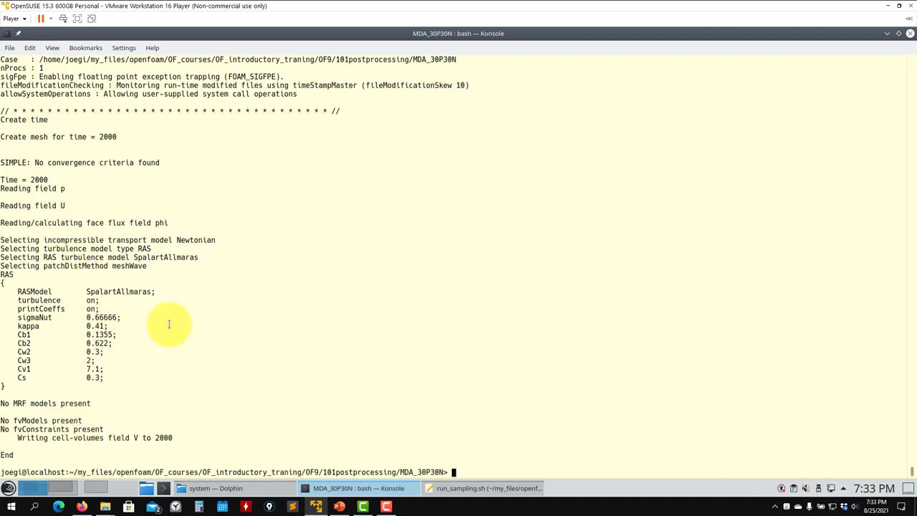
# Open the case's 2000 folder holding the new cell-volume field V
pyautogui.click(222, 488)
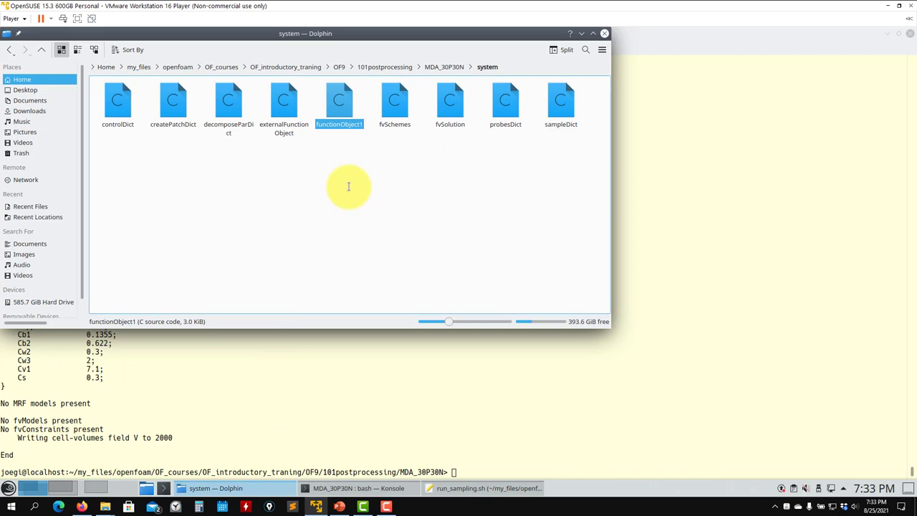
pyautogui.click(437, 66)
pyautogui.doubleClick(240, 108)
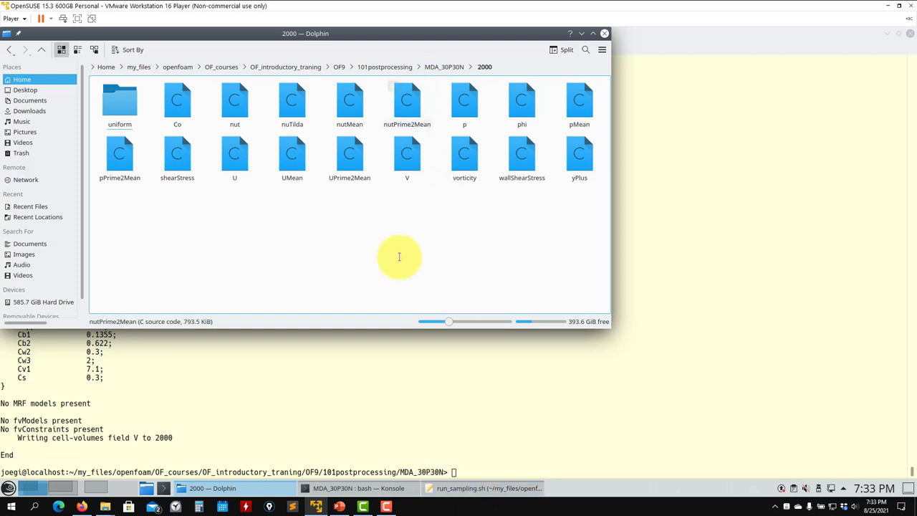
# Check the probes_online_a_posteriori entry name in the functionObject1 dictionary, then return to the MDA_30P30N folder
pyautogui.click(502, 488)
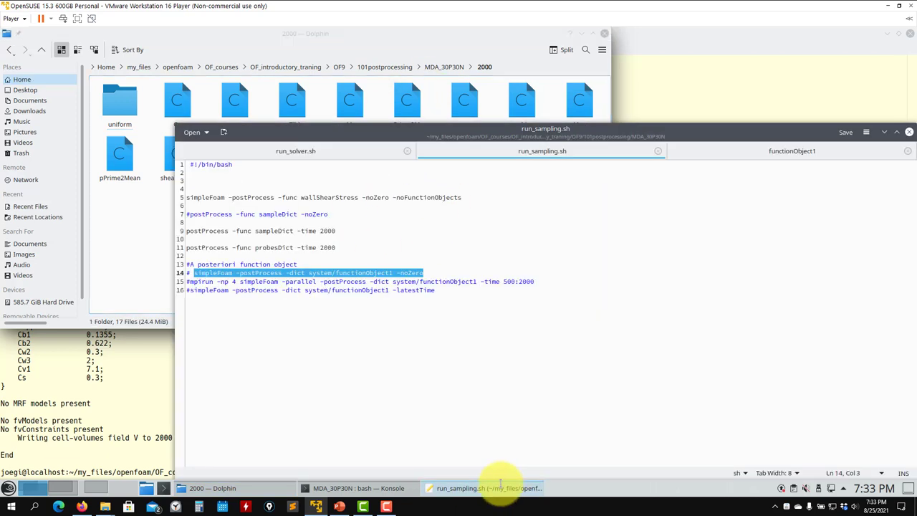
pyautogui.click(771, 152)
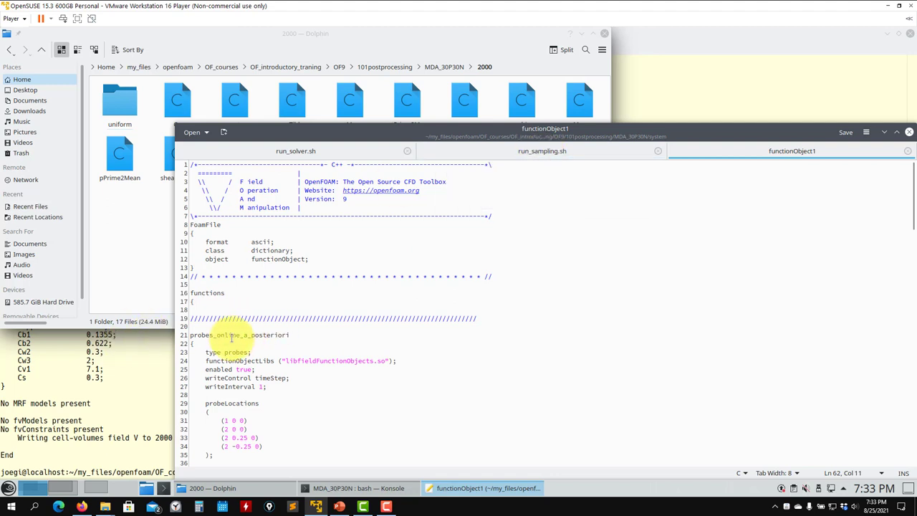
pyautogui.doubleClick(229, 335)
pyautogui.click(122, 266)
pyautogui.click(41, 49)
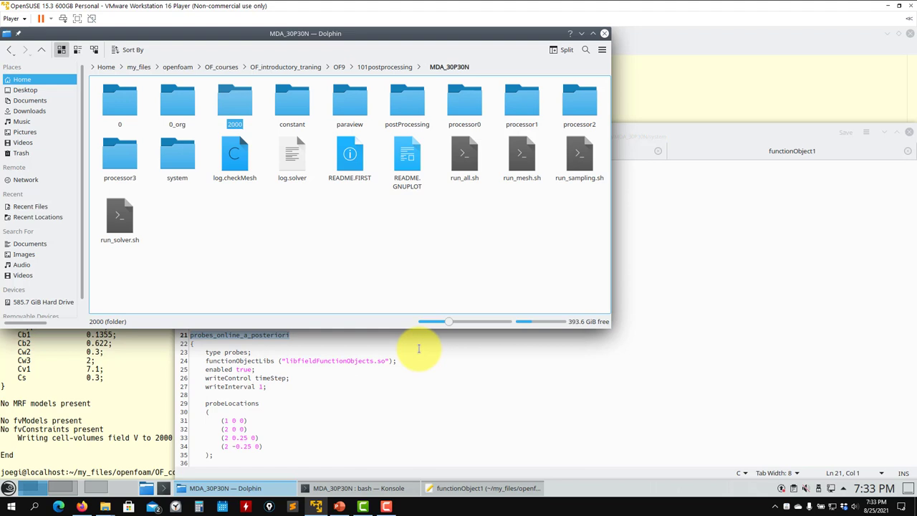
pyautogui.click(308, 222)
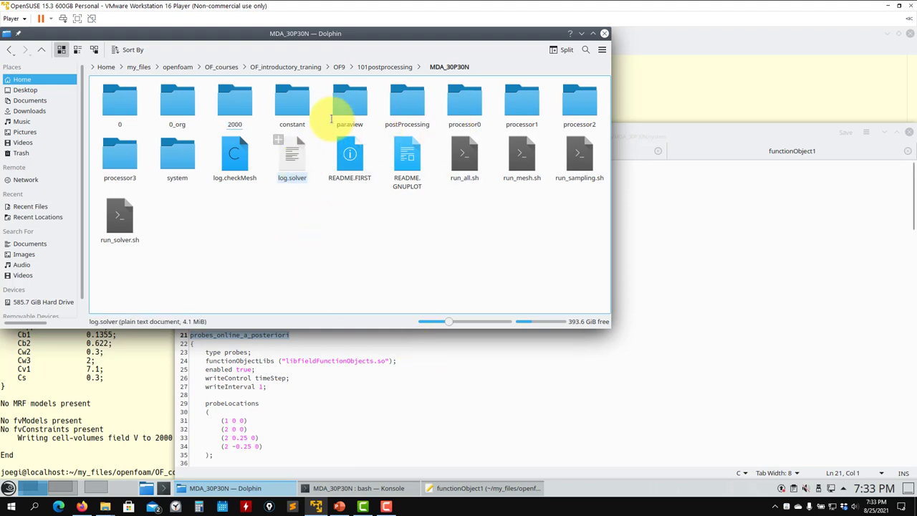
# Open p and U from postProcessing/probes_online_a_posteriori/2000 in Kate, then close the p file
pyautogui.doubleClick(407, 104)
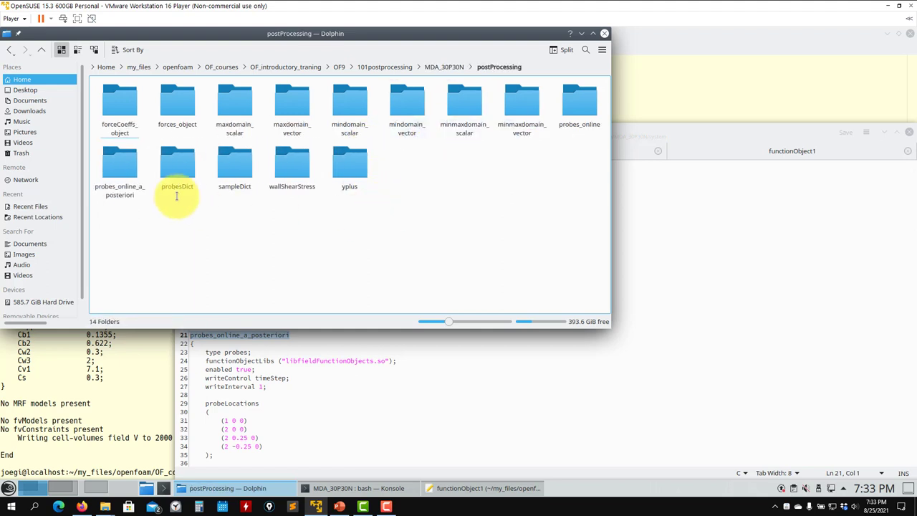
pyautogui.doubleClick(121, 159)
pyautogui.doubleClick(117, 107)
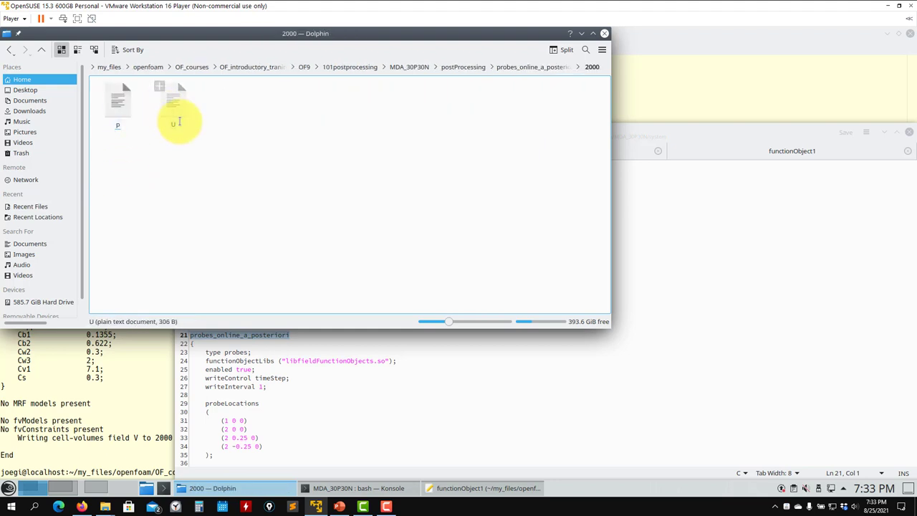
pyautogui.moveTo(93, 80); pyautogui.dragTo(203, 137)
pyautogui.press('Return')
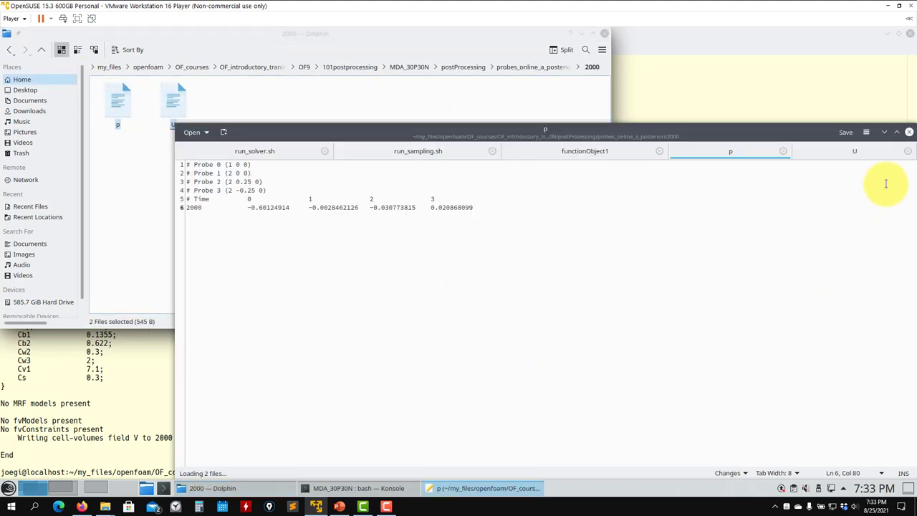
pyautogui.click(908, 151)
pyautogui.scroll(-7, 454, 303)
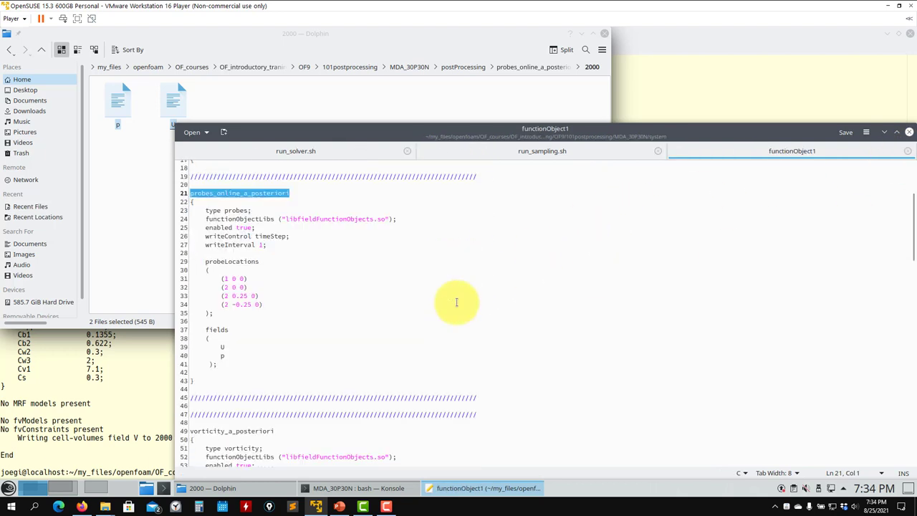
pyautogui.scroll(3, 304, 258)
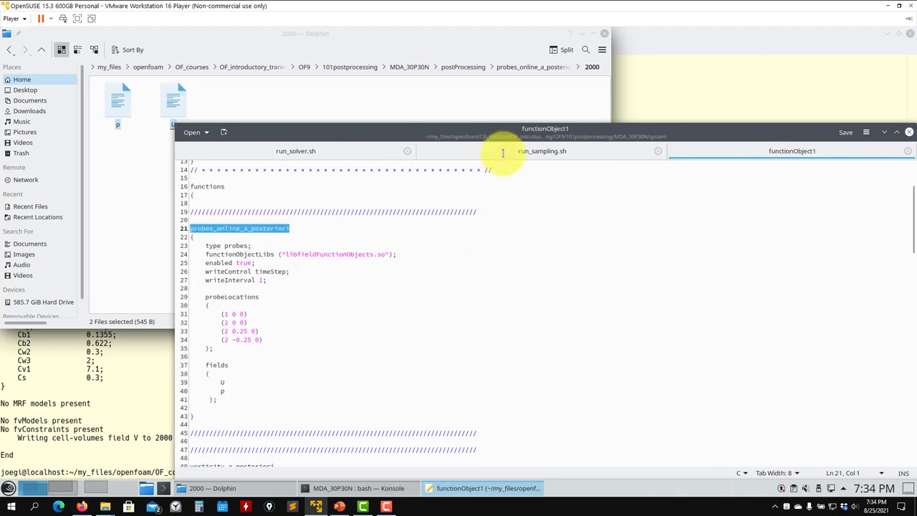
# Look over run_sampling.sh and run_solver.sh, then bring Dolphin back to the MDA_30P30N case folder
pyautogui.click(546, 151)
pyautogui.click(324, 152)
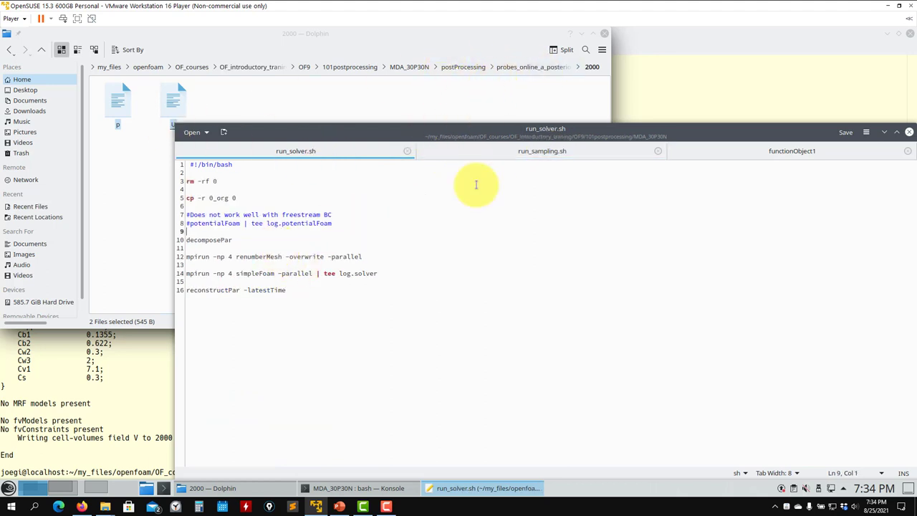
pyautogui.click(453, 67)
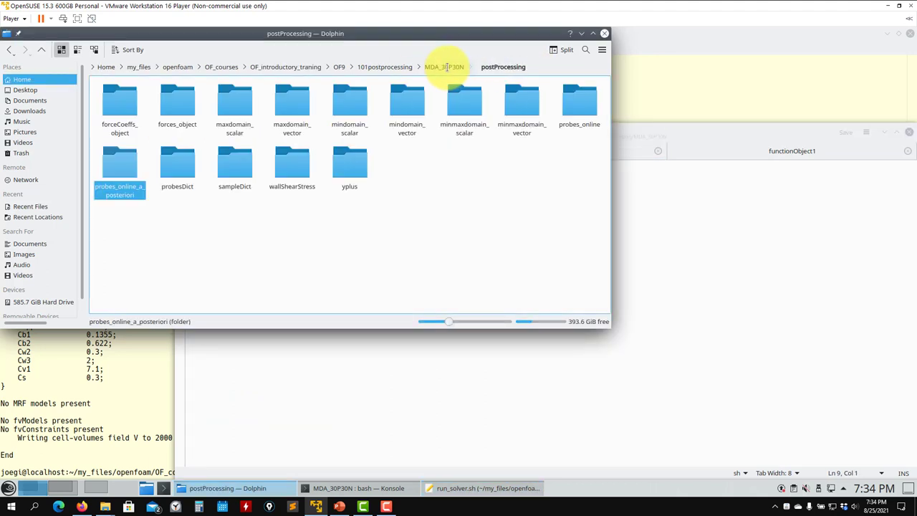
pyautogui.click(445, 67)
# Open system/sampleDict in Kate by dragging it from Dolphin, and scroll through it
pyautogui.click(181, 171)
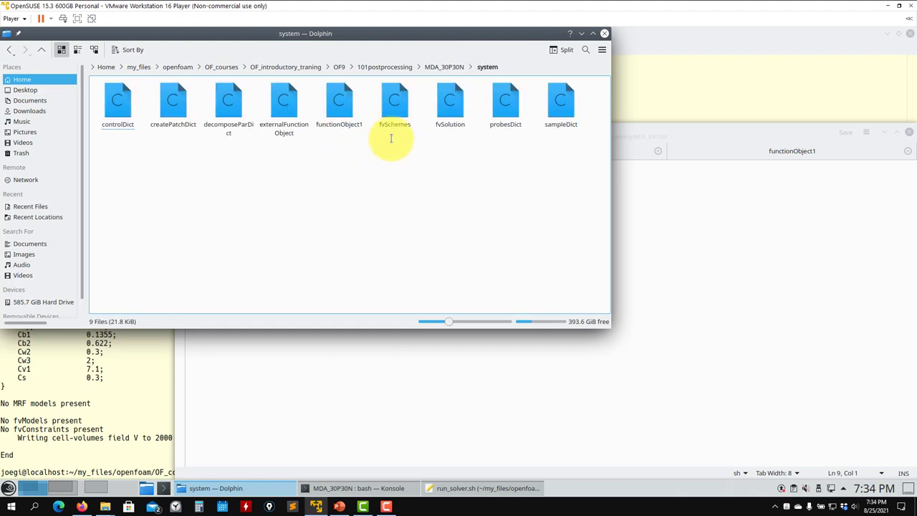
pyautogui.moveTo(561, 113); pyautogui.dragTo(764, 290)
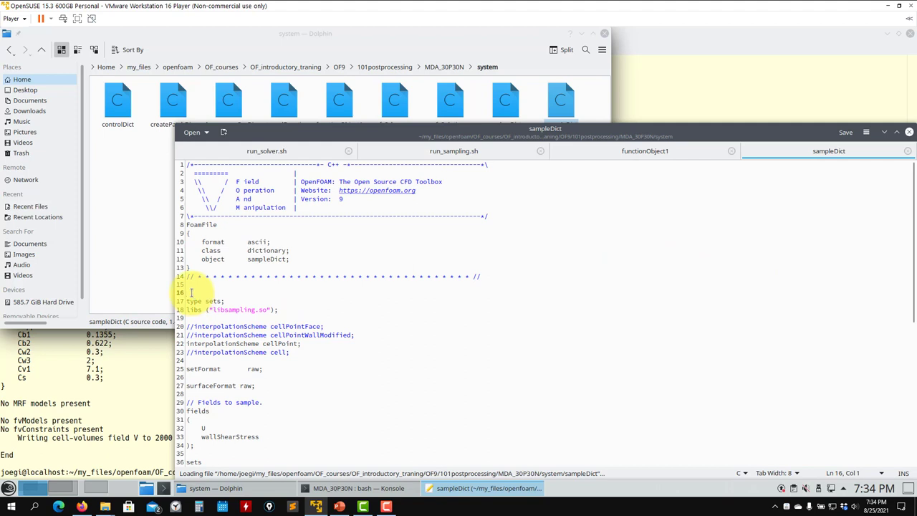
pyautogui.scroll(-11, 191, 292)
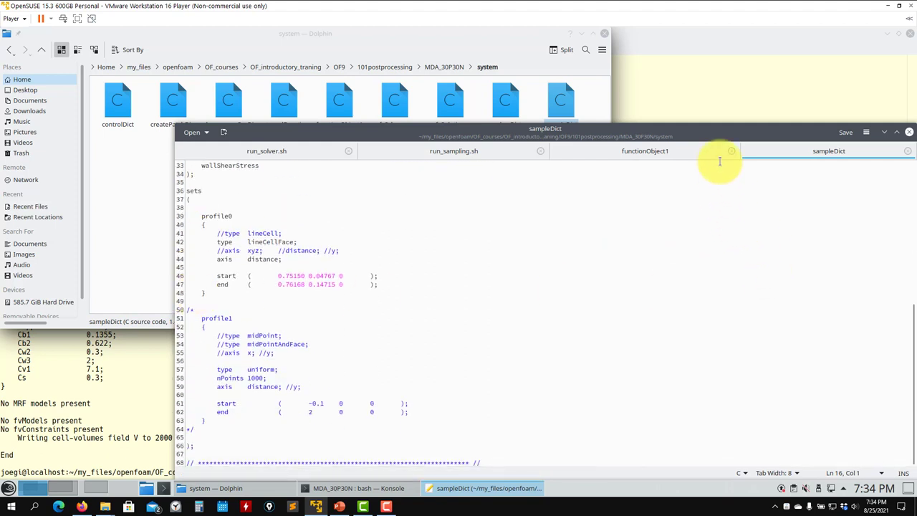
# Return to run_sampling.sh and put the cursor right after the # on line 15
pyautogui.click(616, 152)
pyautogui.click(454, 151)
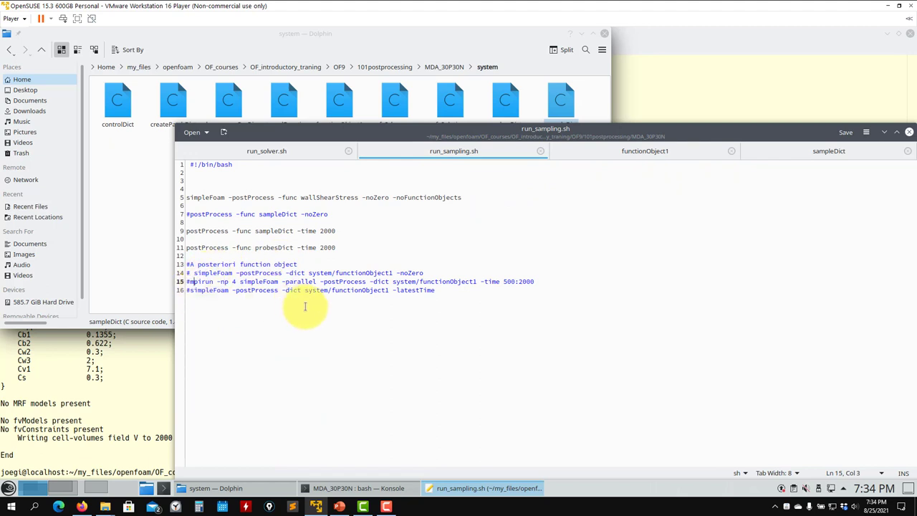
pyautogui.click(191, 282)
# Run line 15's 4-process mpirun functionObject1 post-processing over times 500:2000 in Konsole
pyautogui.moveTo(538, 282); pyautogui.dragTo(195, 281)
pyautogui.hotkey('ctrl', 'c')
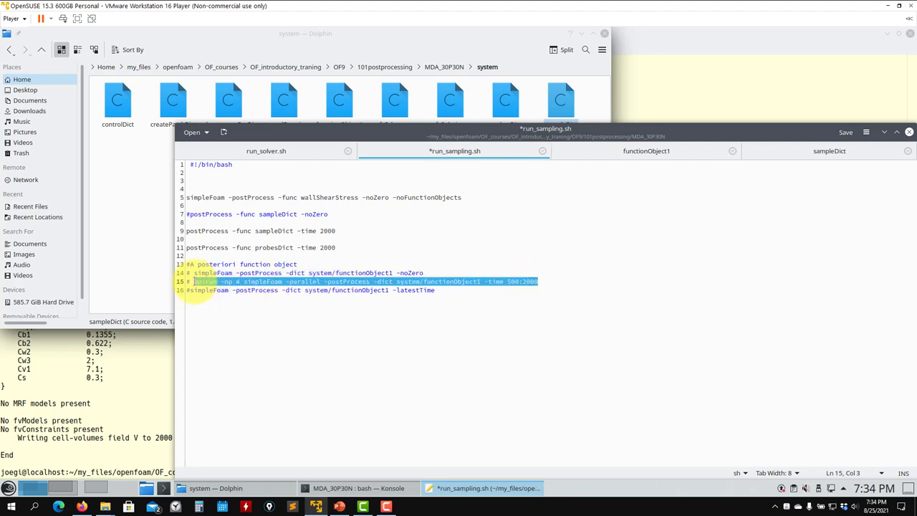
pyautogui.click(133, 352)
pyautogui.middleClick(133, 352)
pyautogui.press('Return')
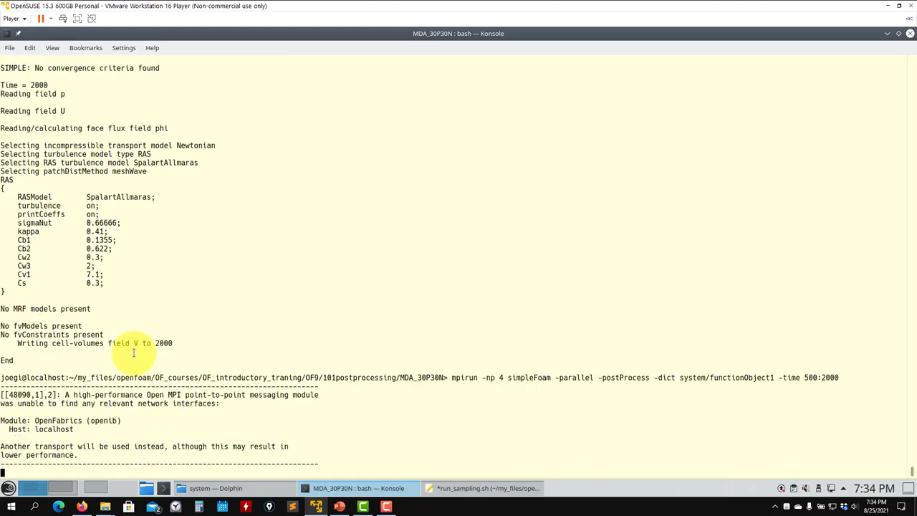
# Comment out line 16 of run_sampling.sh and save the script
pyautogui.click(494, 483)
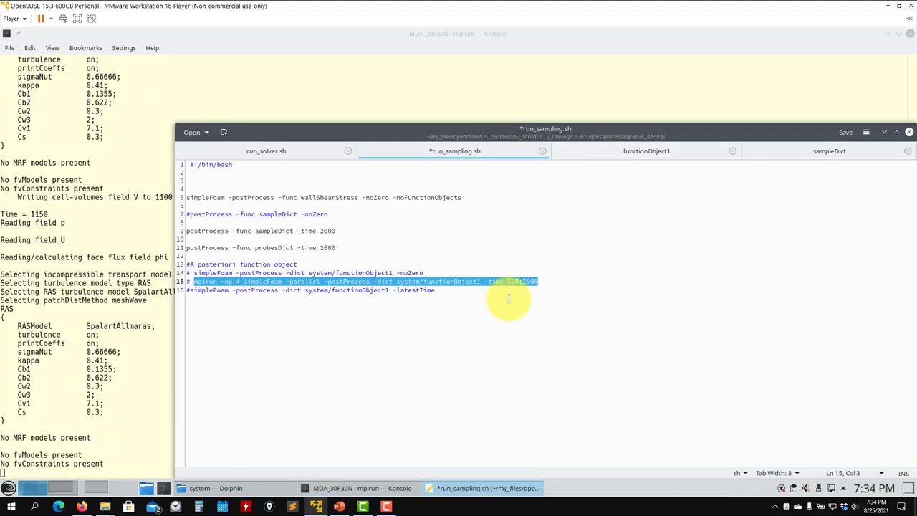
pyautogui.click(506, 282)
pyautogui.keyDown('shift'); pyautogui.click(600, 280); pyautogui.keyUp('shift')
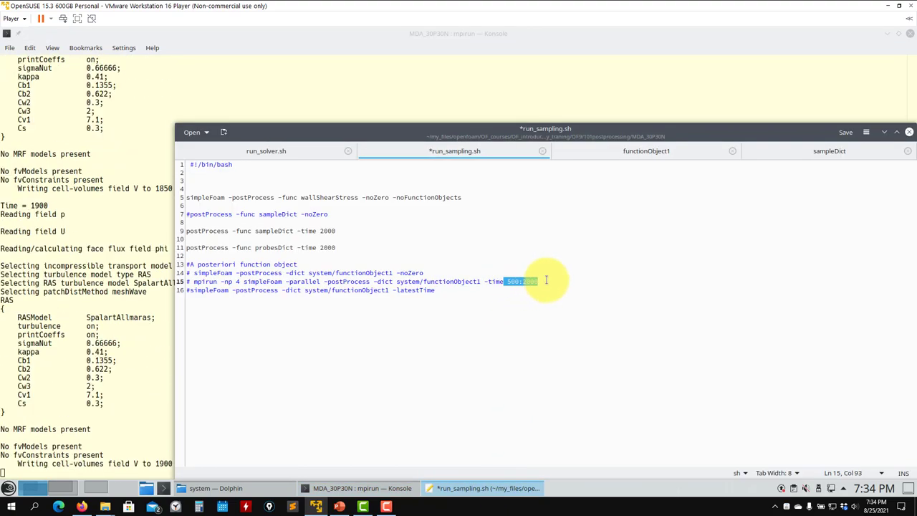
pyautogui.click(192, 290)
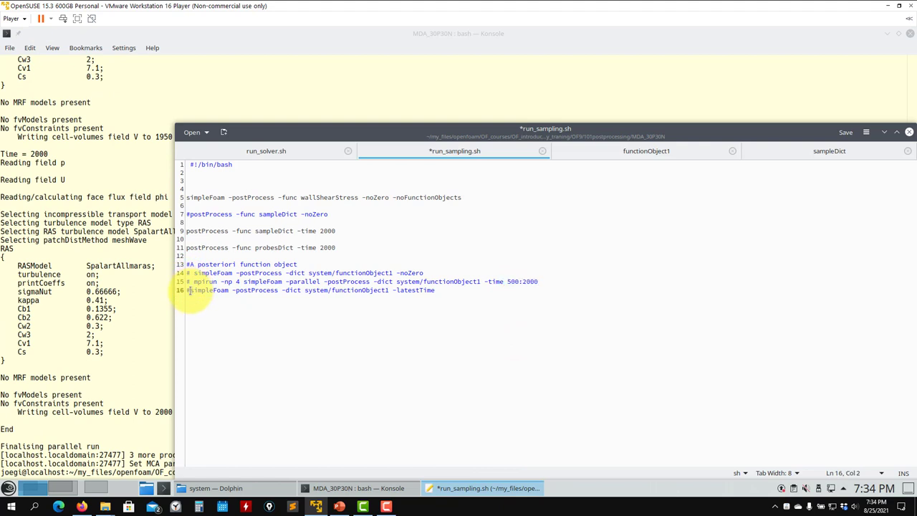
pyautogui.hotkey('ctrl', 's')
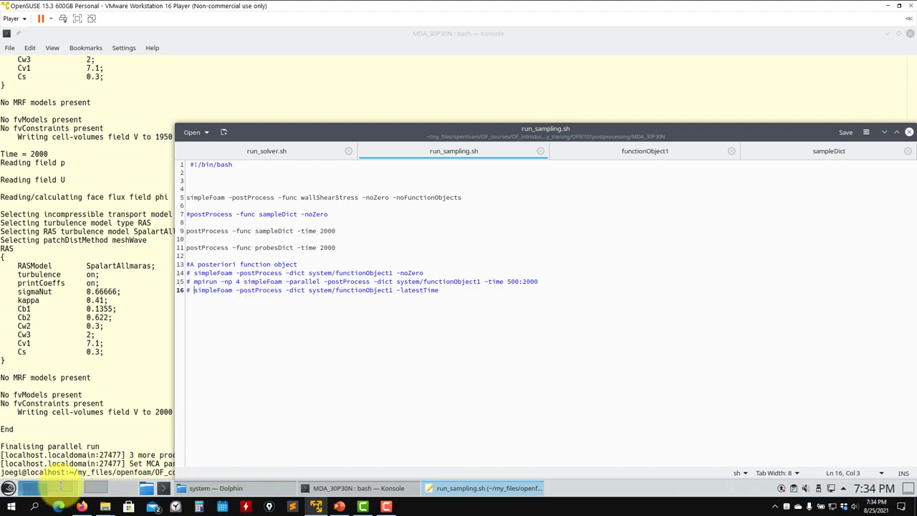
pyautogui.click(62, 488)
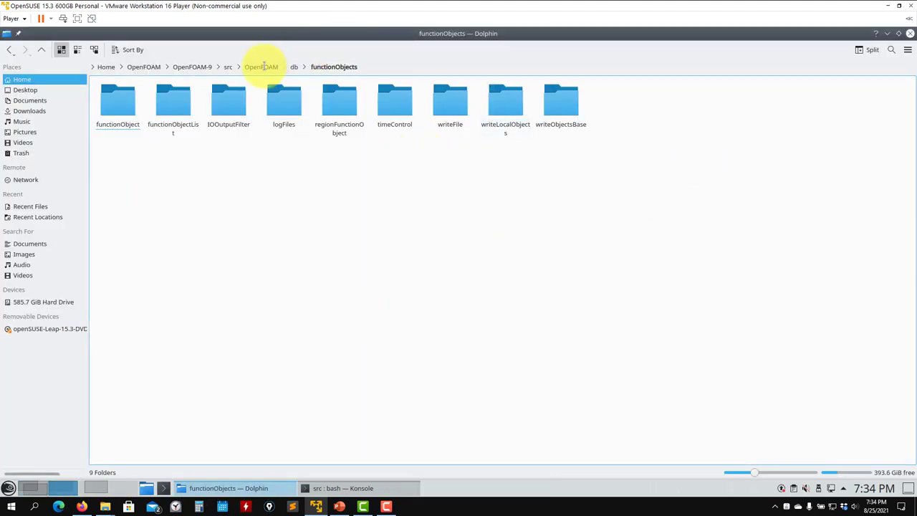
pyautogui.click(261, 67)
pyautogui.click(229, 67)
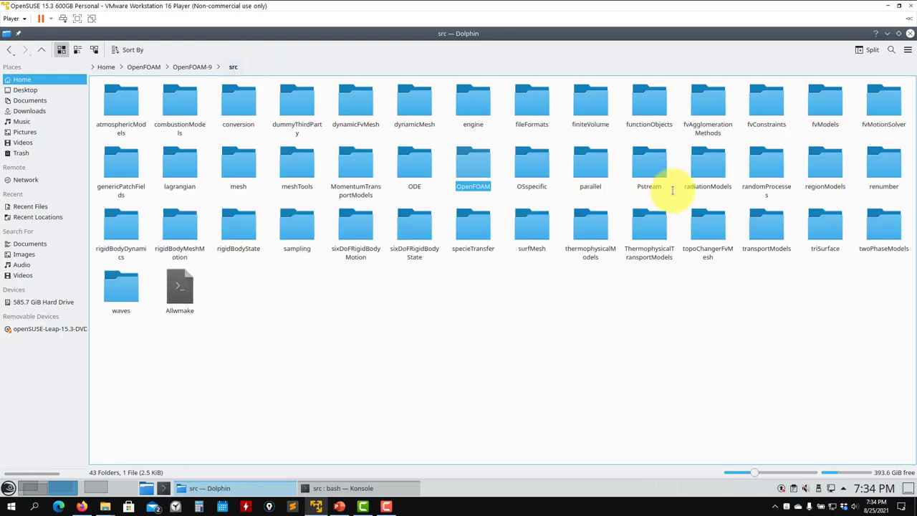
pyautogui.doubleClick(649, 111)
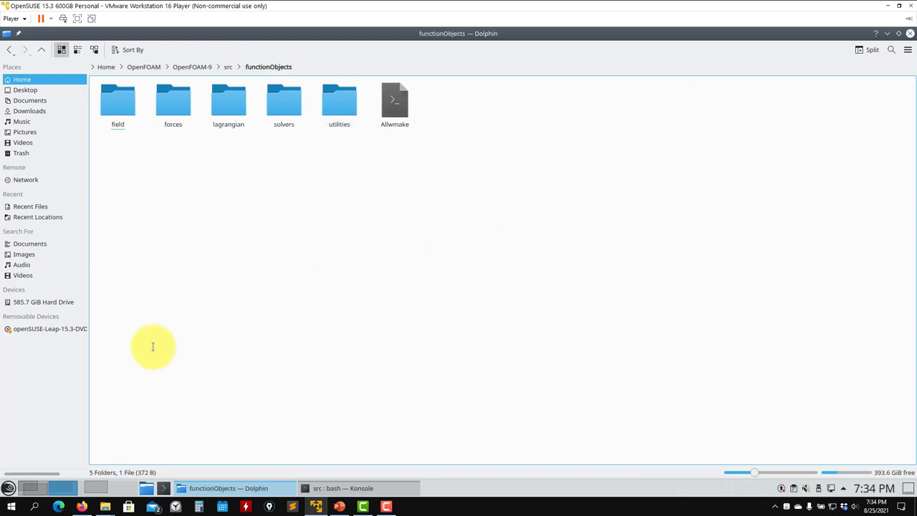
pyautogui.click(31, 481)
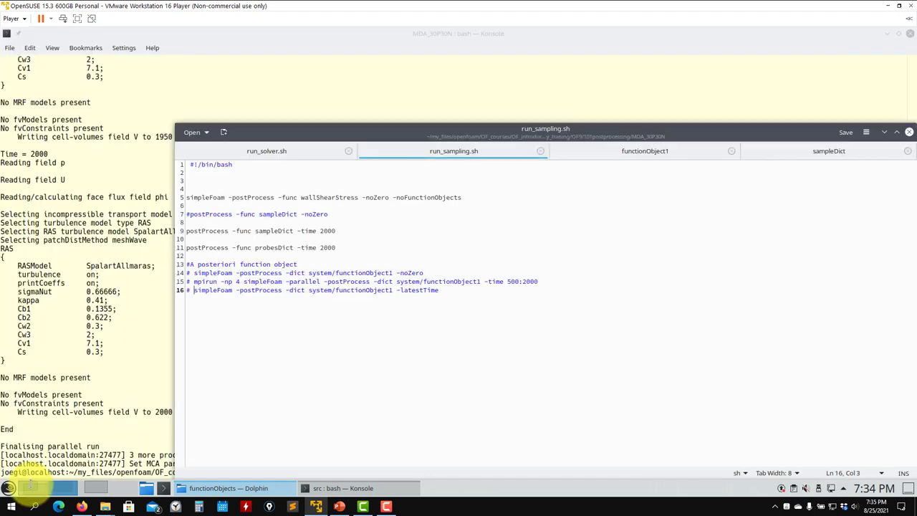